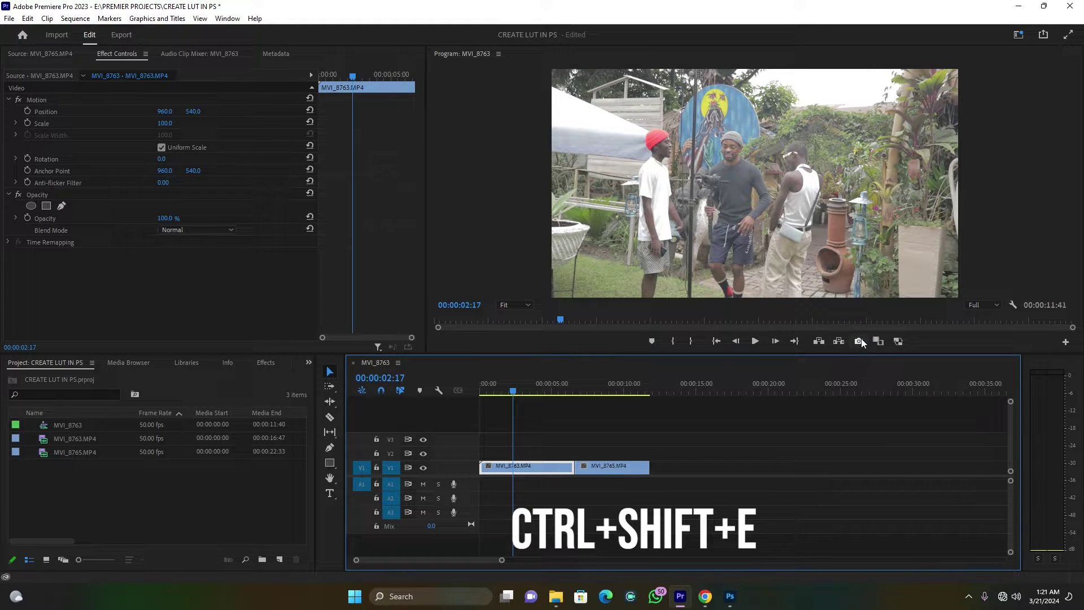
Export the current frame of the sequence as a JPEG named AAAA to the root of the F: drive.
click(860, 341)
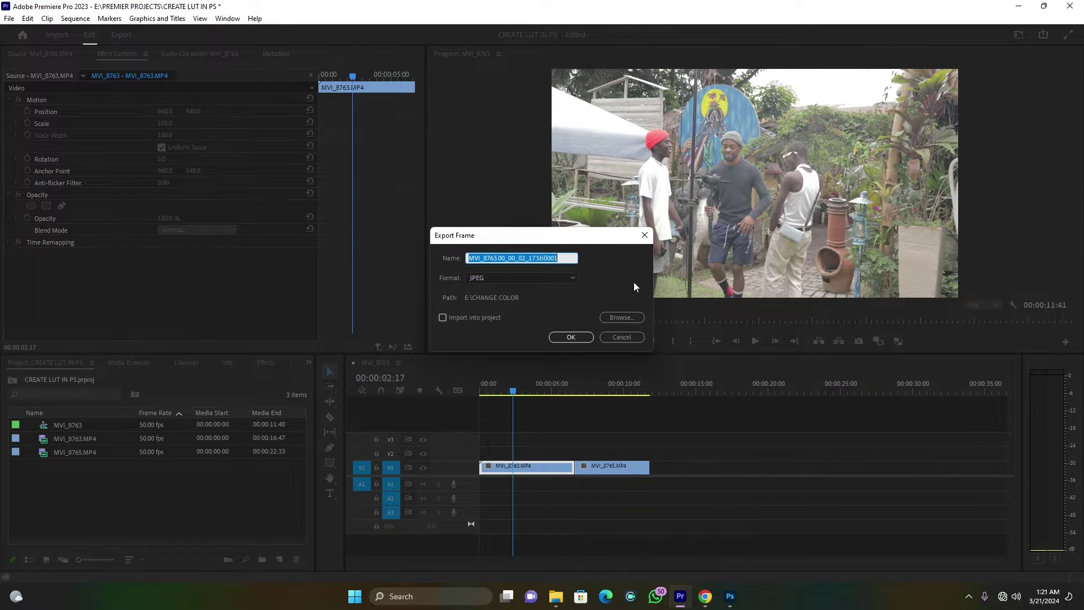
click(622, 317)
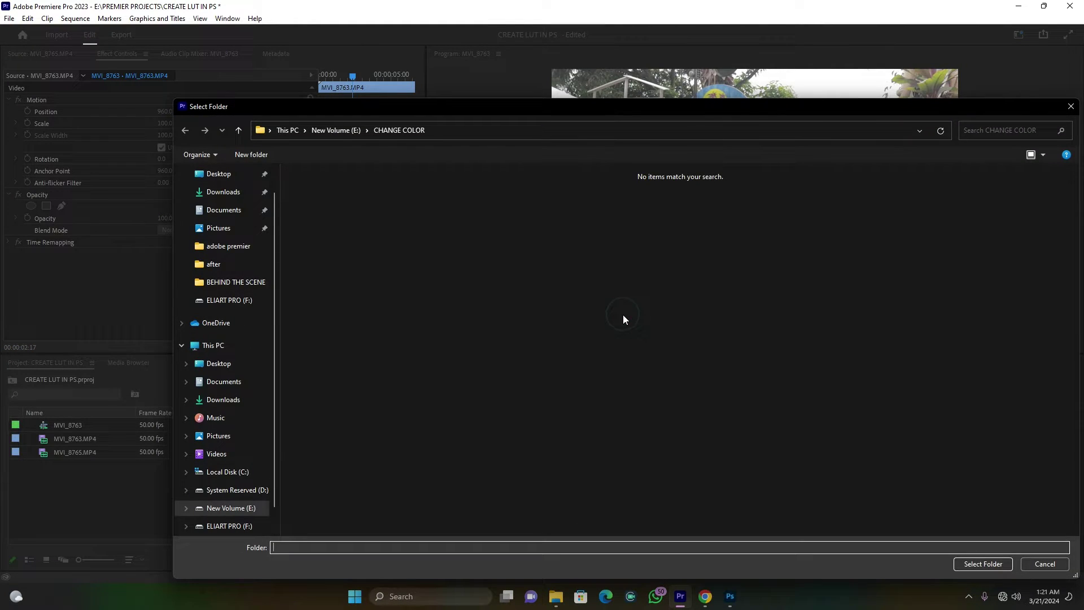
scroll(235, 438, down, 1)
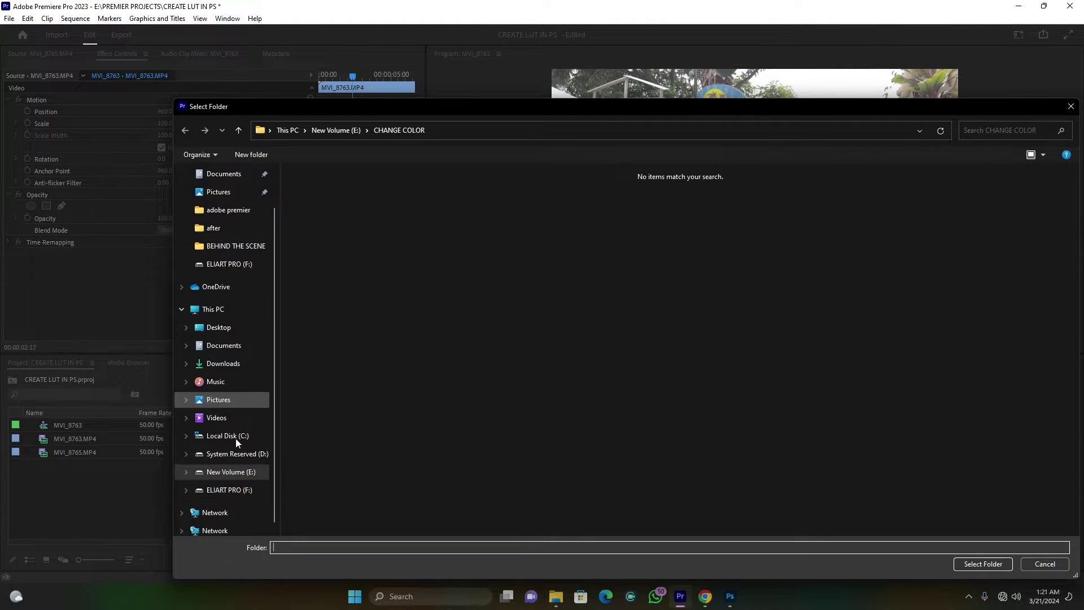
click(229, 489)
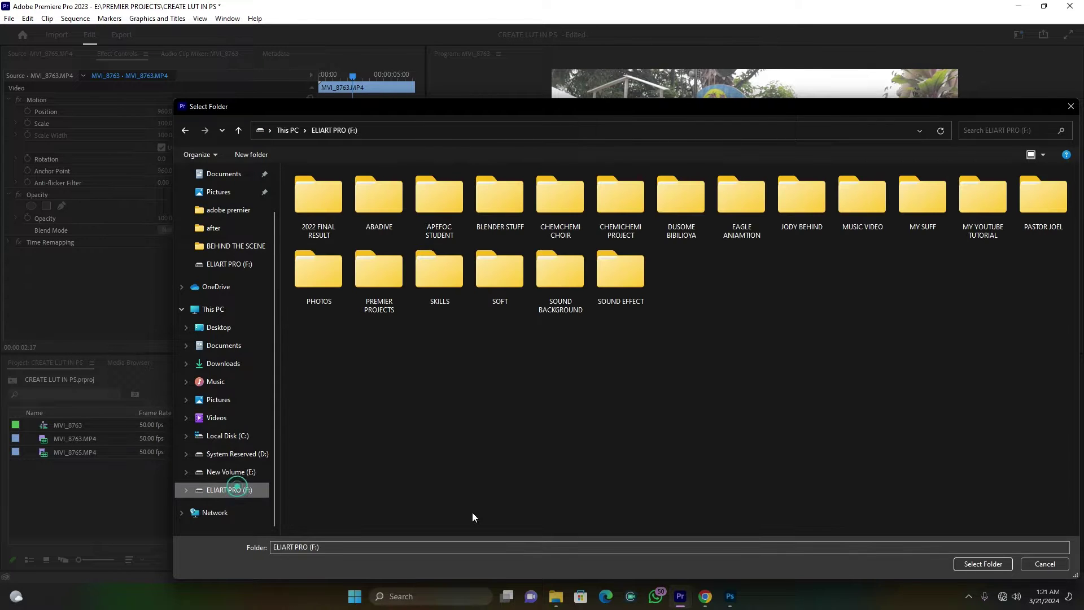
click(984, 564)
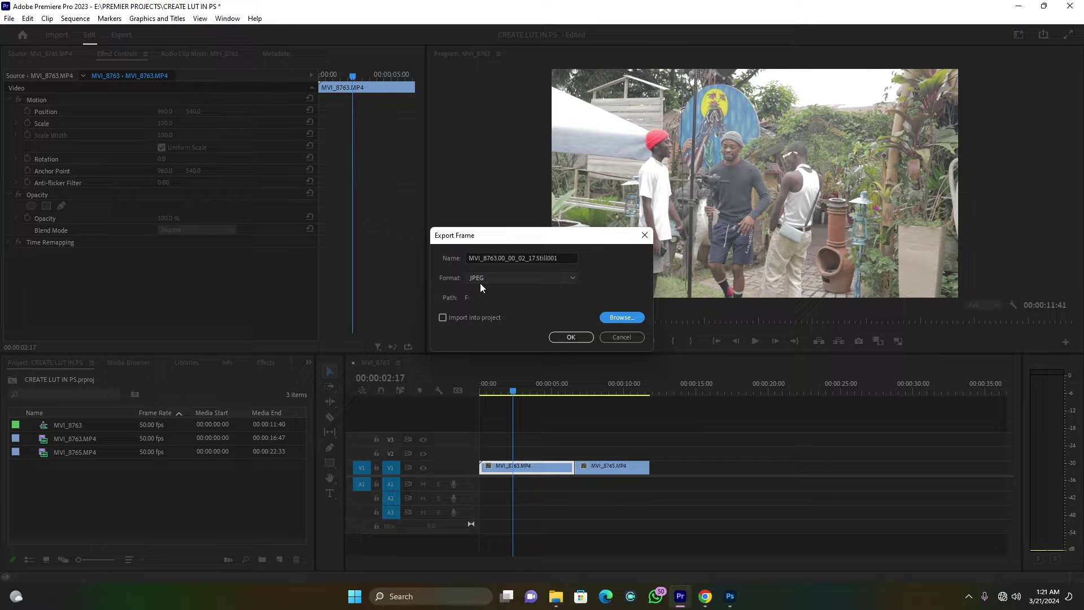
click(537, 258)
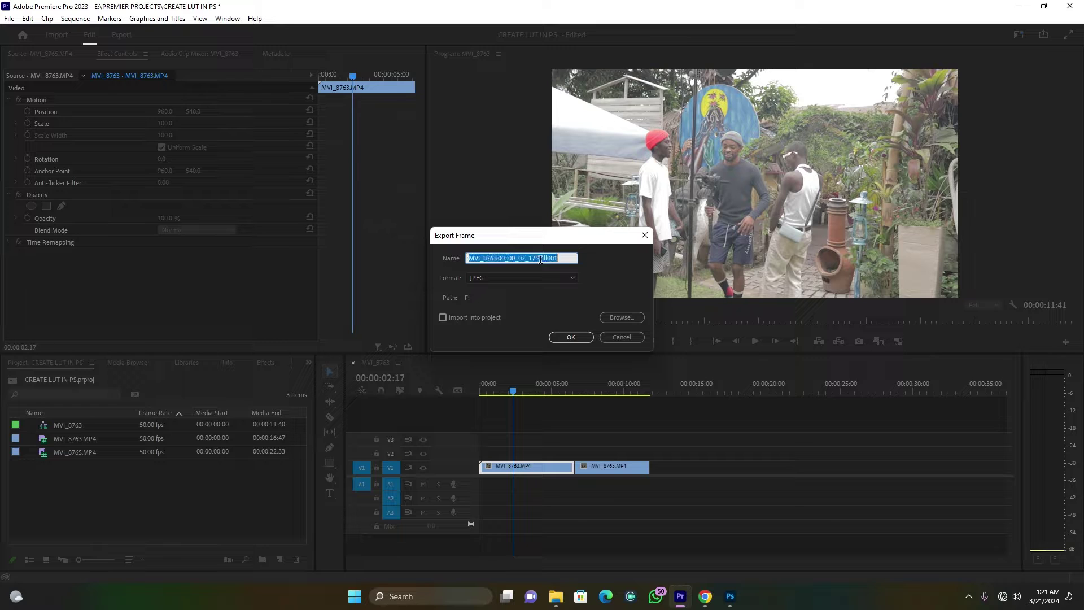
text(AAAA)
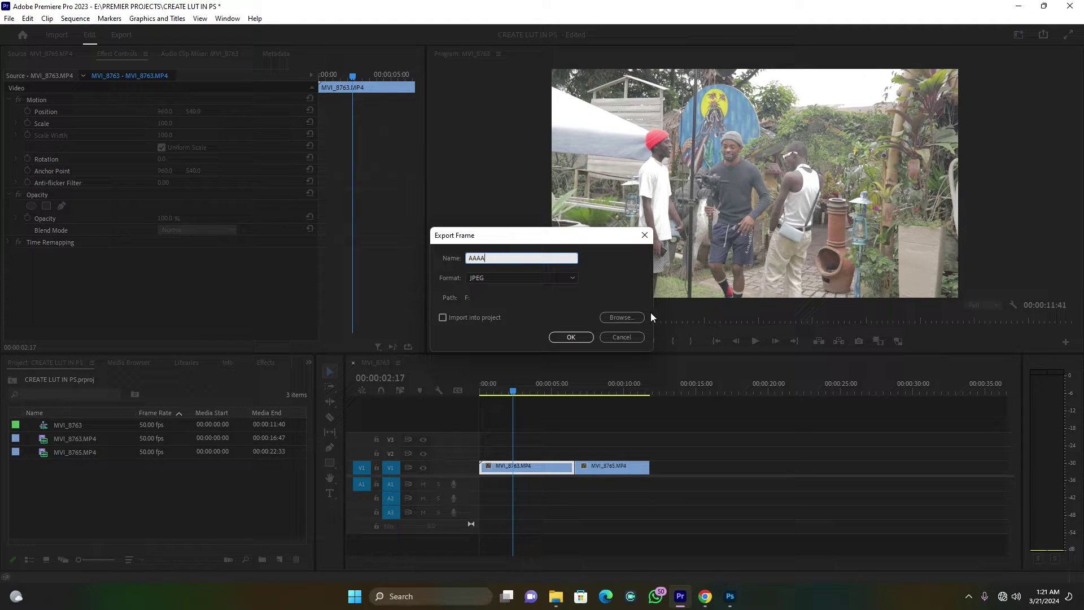
click(587, 336)
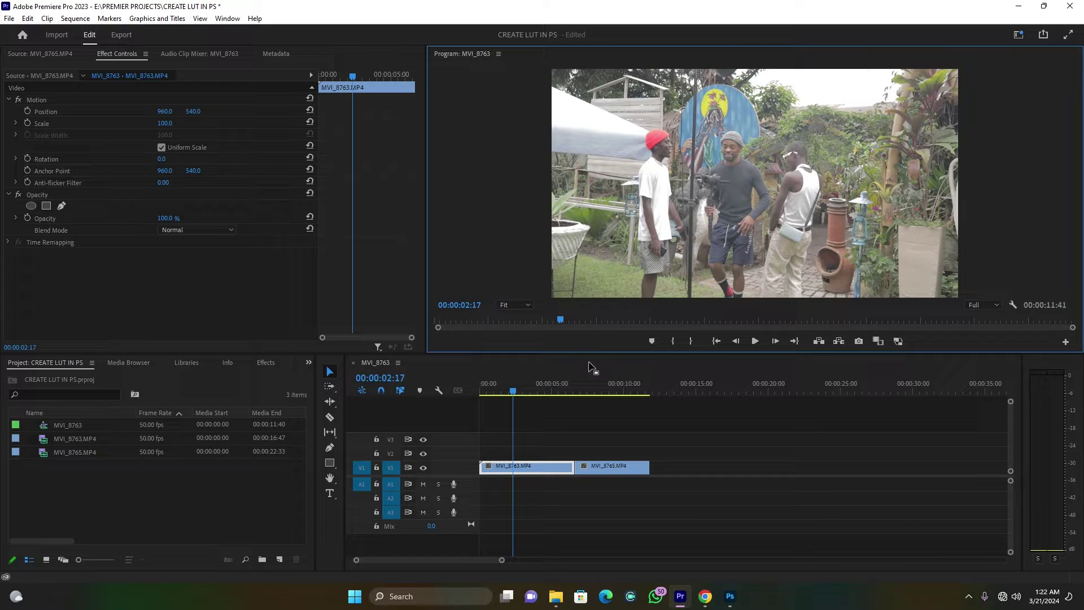
Switch to Photoshop, open the AAAA image from the F: drive and dock its window as a document tab.
click(731, 594)
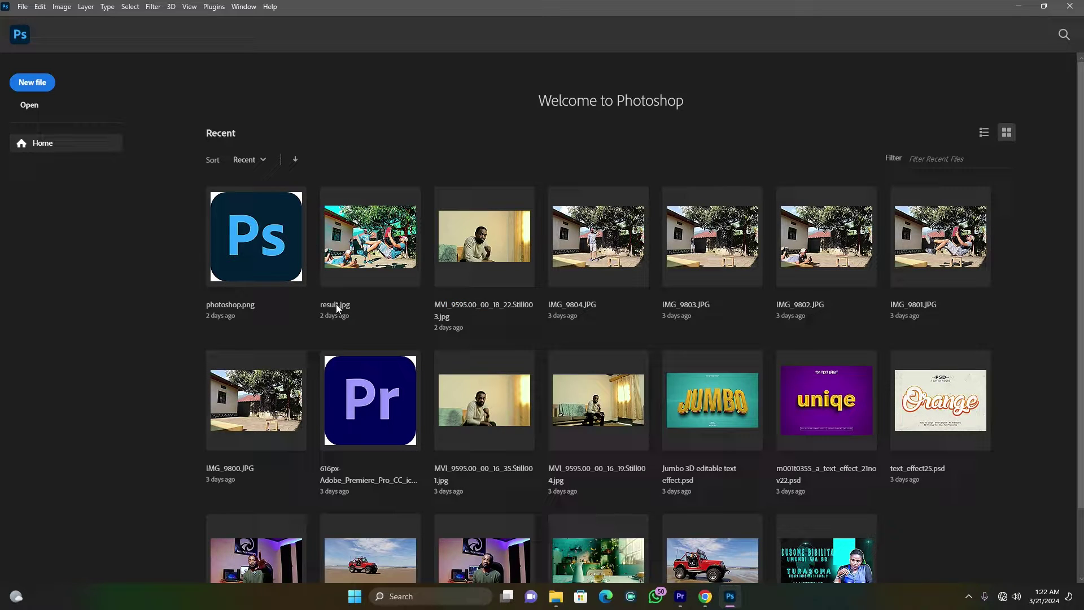
click(29, 105)
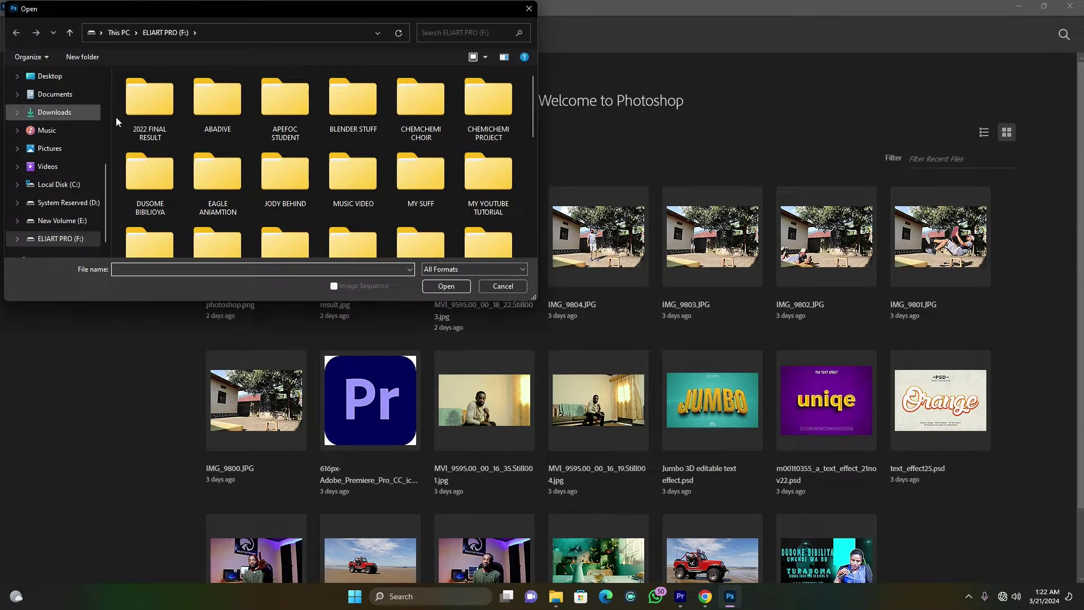
scroll(307, 138, down, 10)
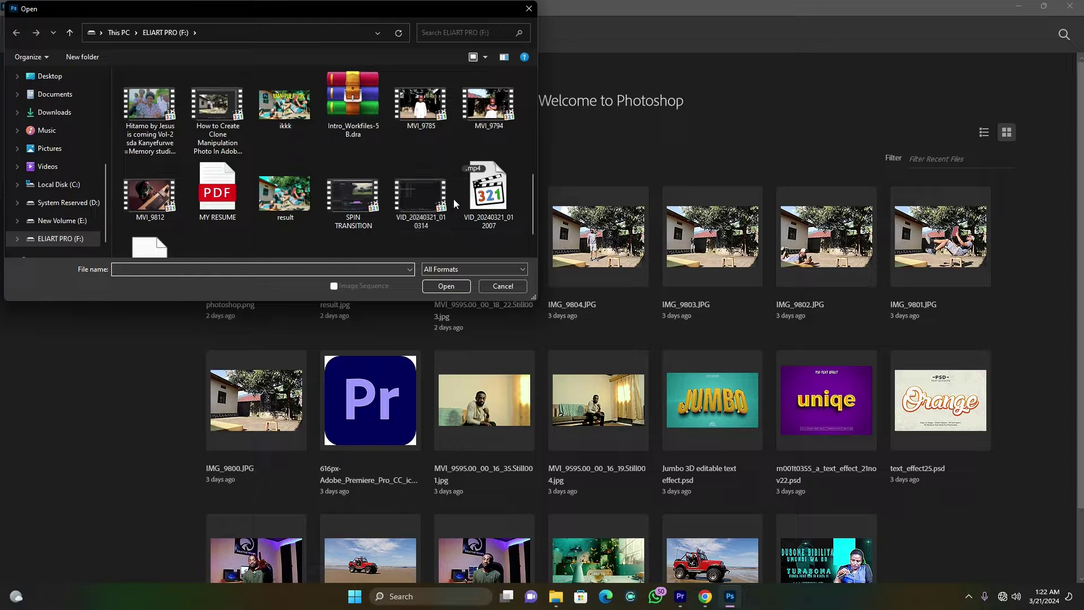
scroll(433, 193, up, 3)
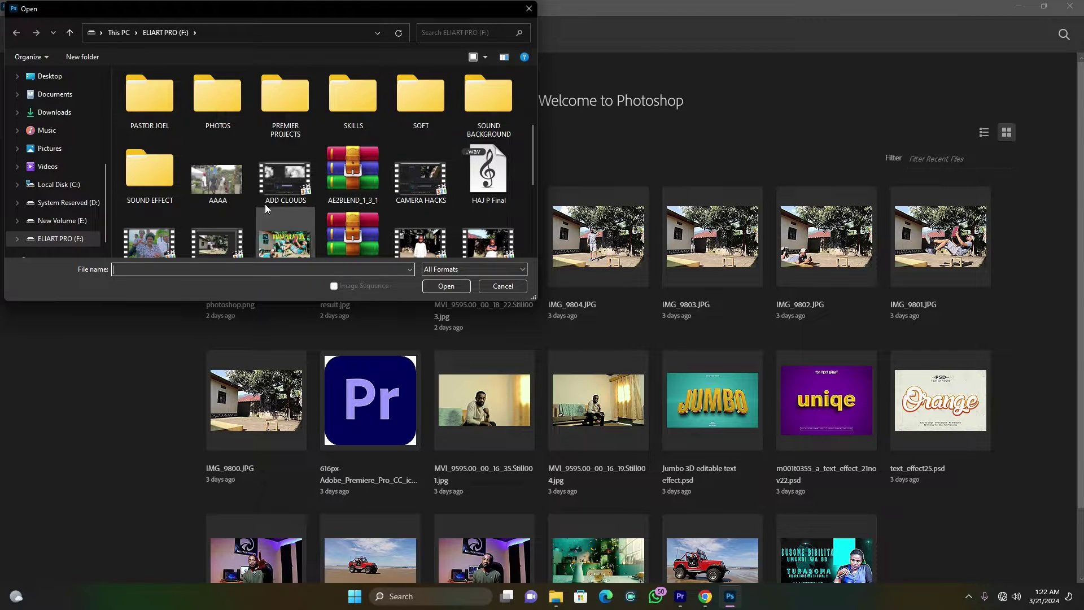
double_click(232, 184)
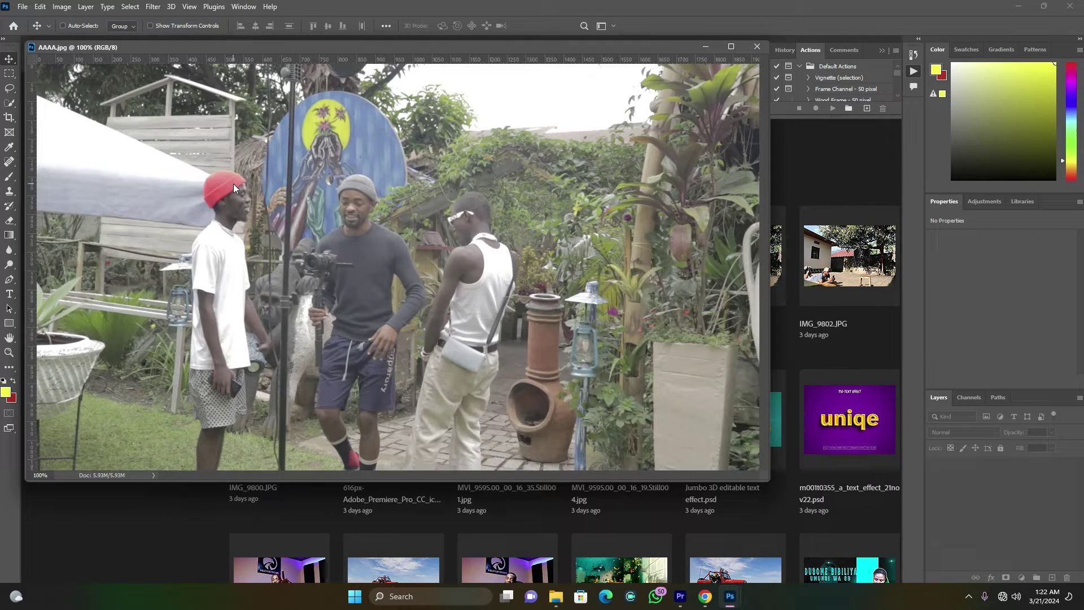
drag(392, 46, 445, 42)
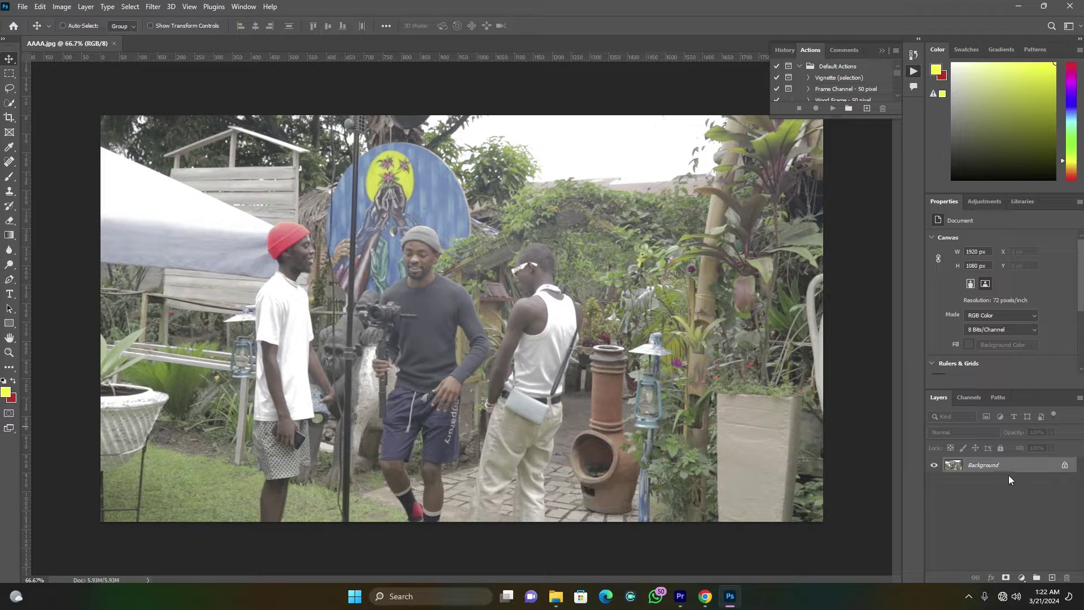
Add a Curves adjustment layer and shape an S-curve by anchoring the midpoint and lowering the shadows.
click(1023, 578)
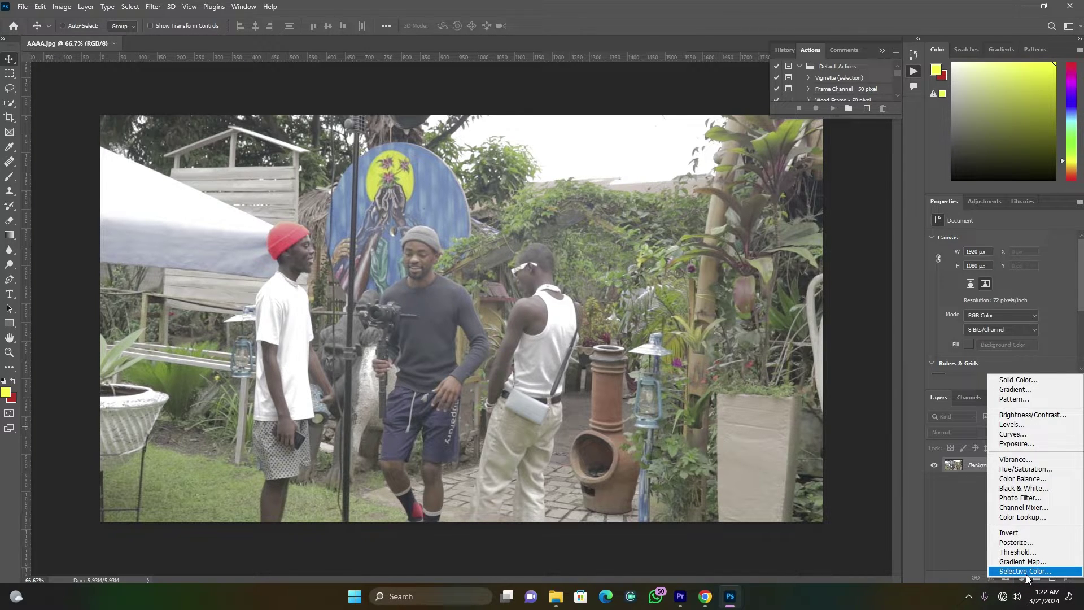
click(1040, 435)
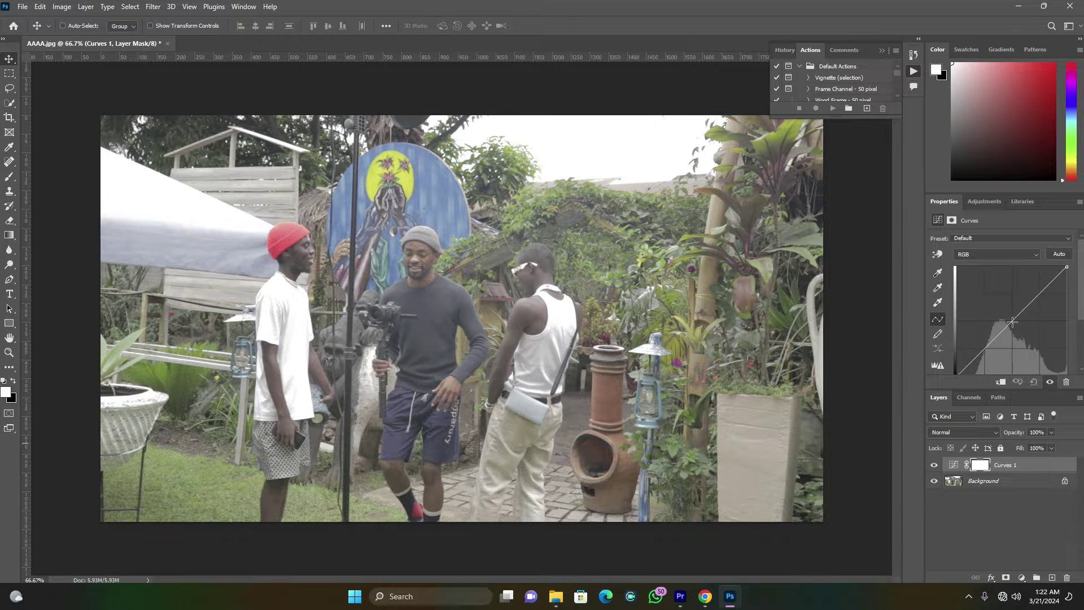
click(1012, 320)
drag(983, 349, 991, 353)
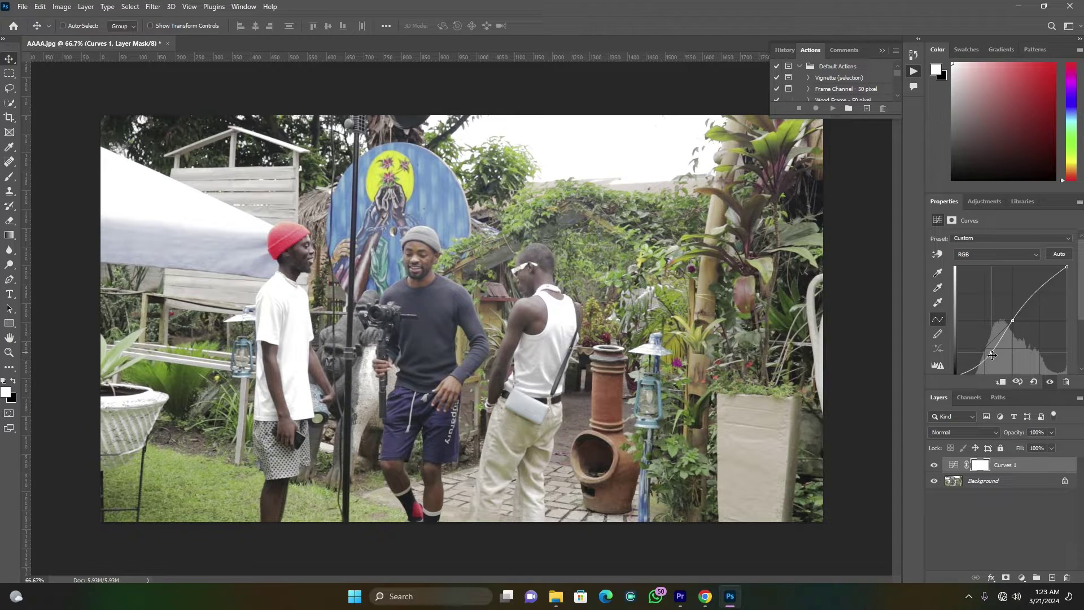
Add a Hue/Saturation adjustment layer and raise the Master saturation to +26.
click(1022, 577)
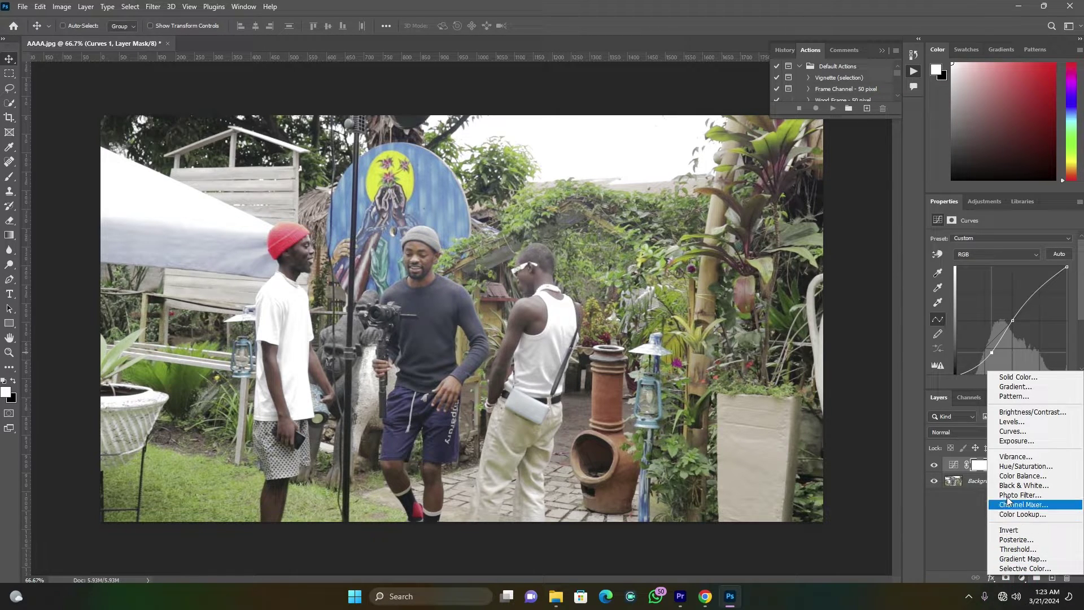
click(1026, 467)
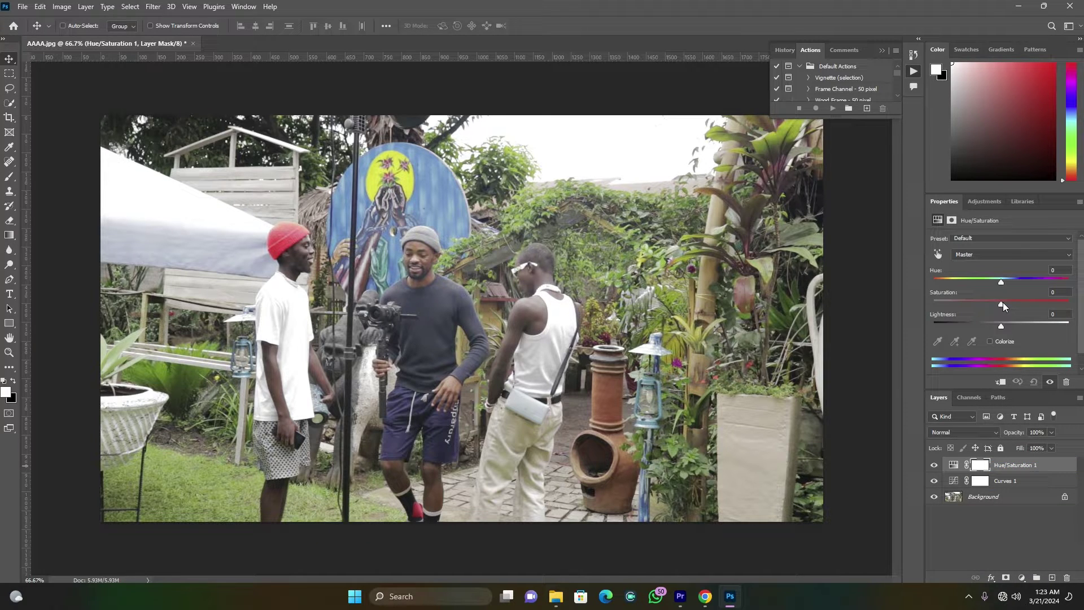
mouse_move(1001, 303)
mouse_down()
mouse_move(1031, 305)
mouse_move(988, 306)
mouse_move(1018, 306)
mouse_up()
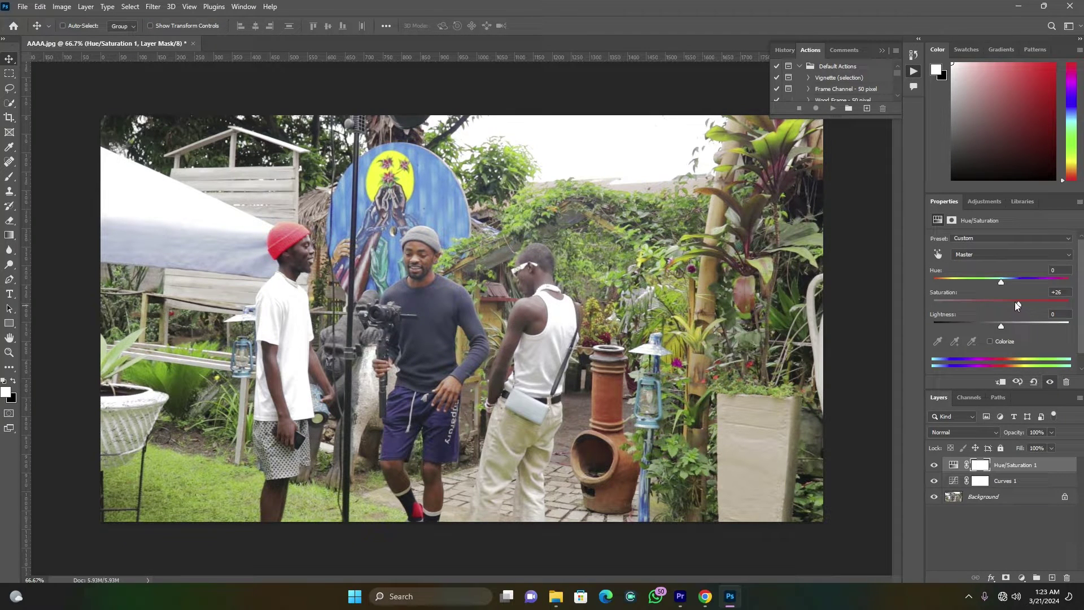
Set the Greens range of the Hue/Saturation layer to hue +23 and saturation +23.
click(975, 255)
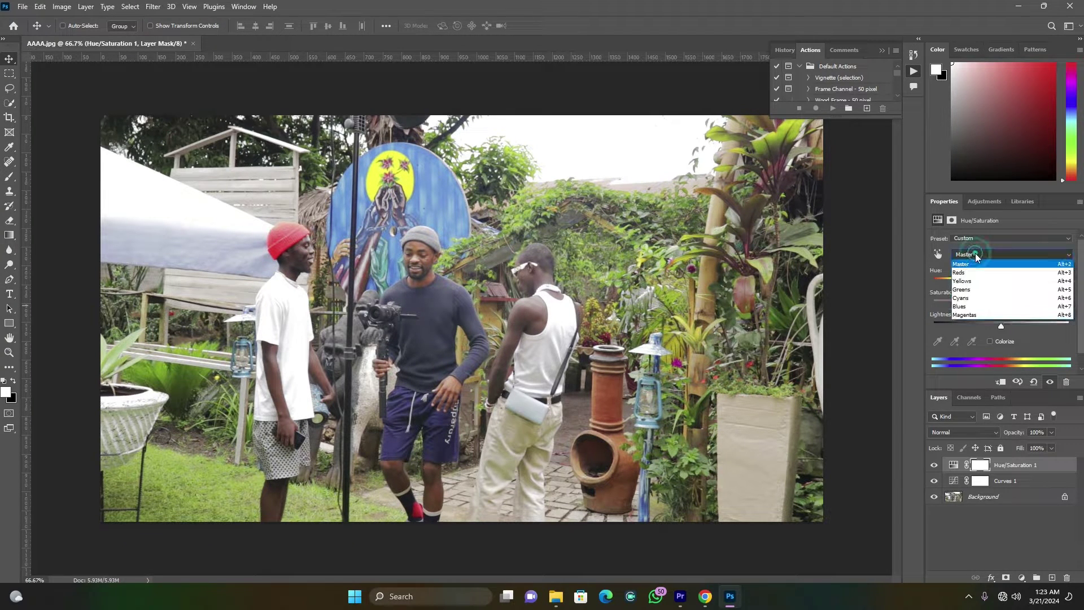
click(971, 290)
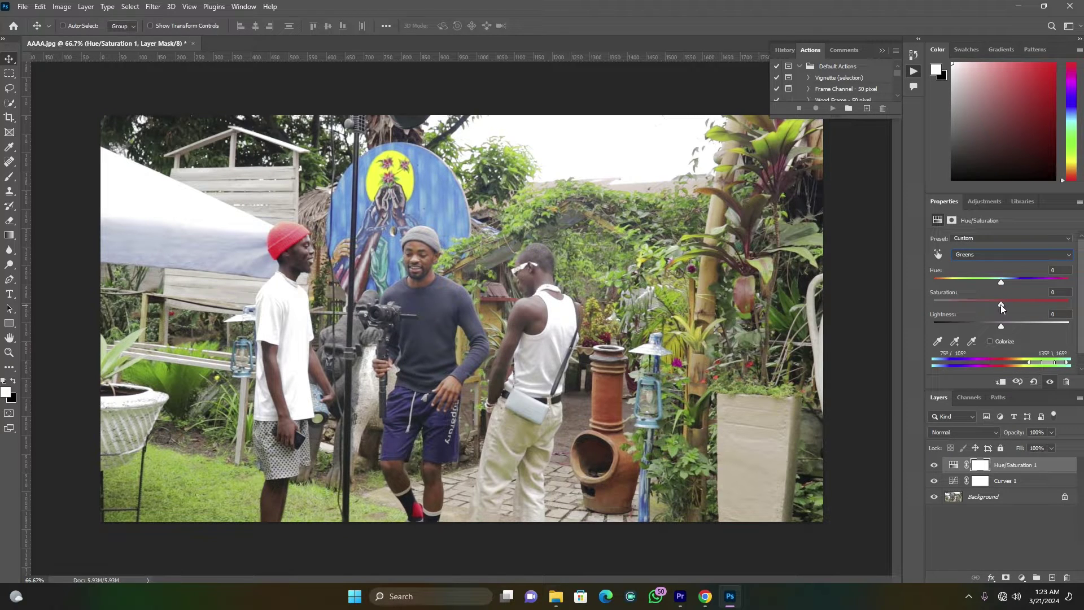
drag(1000, 304, 966, 292)
drag(1033, 283, 1016, 283)
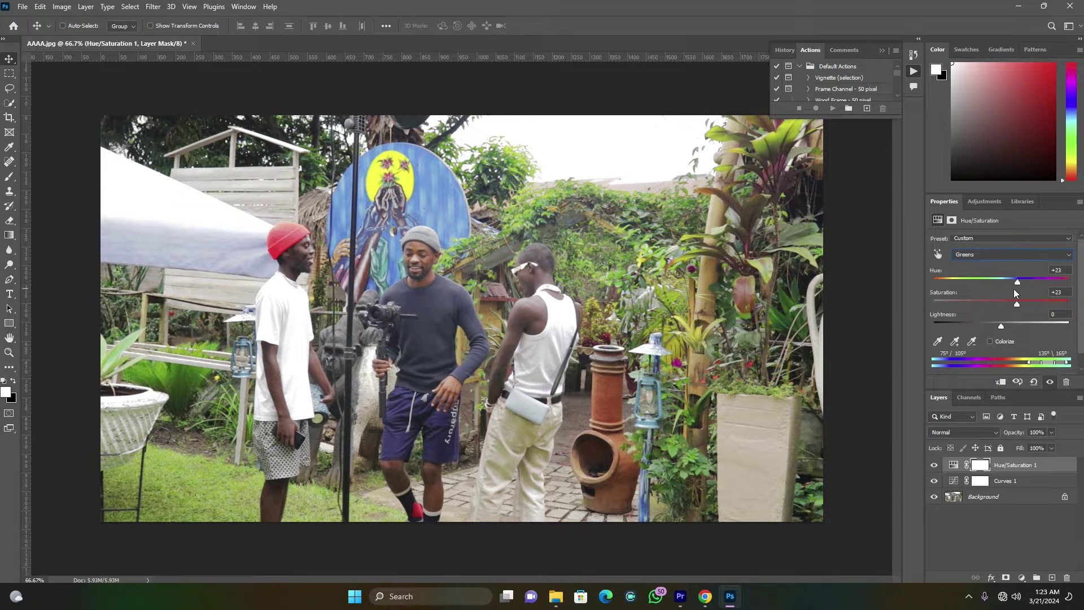
Set the Blues range of the Hue/Saturation layer to hue -8 and saturation +23.
click(989, 255)
click(963, 304)
mouse_move(1000, 304)
mouse_down()
mouse_move(1045, 293)
mouse_move(1002, 303)
mouse_move(1014, 300)
mouse_move(1008, 283)
mouse_move(1027, 282)
mouse_move(965, 291)
mouse_move(985, 290)
mouse_up()
Add a Selective Color adjustment layer and set its Reds to cyan -26% and yellow +44%.
click(1022, 577)
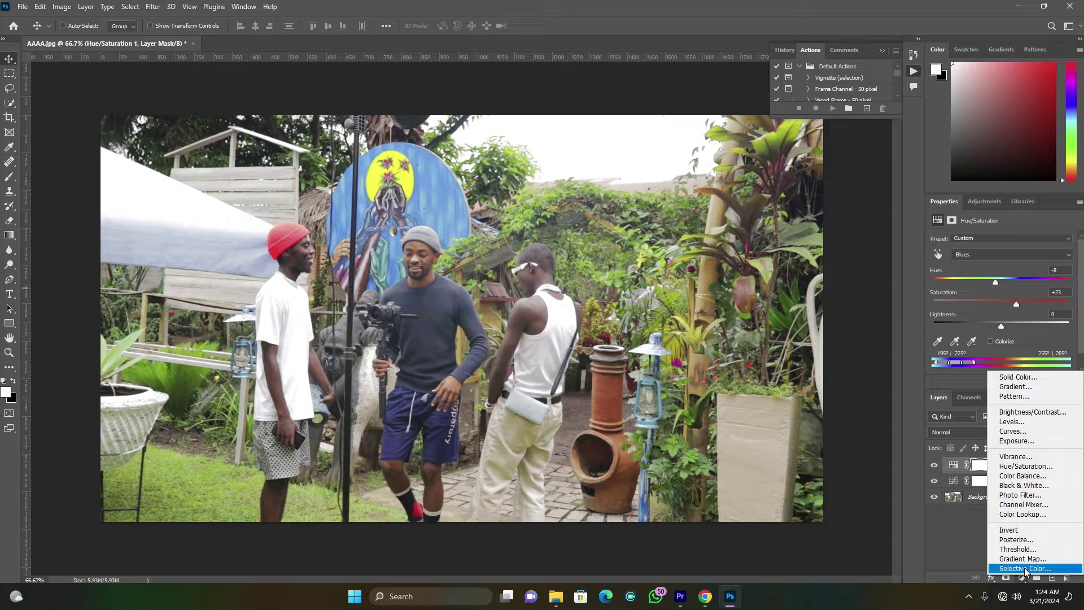
click(1024, 567)
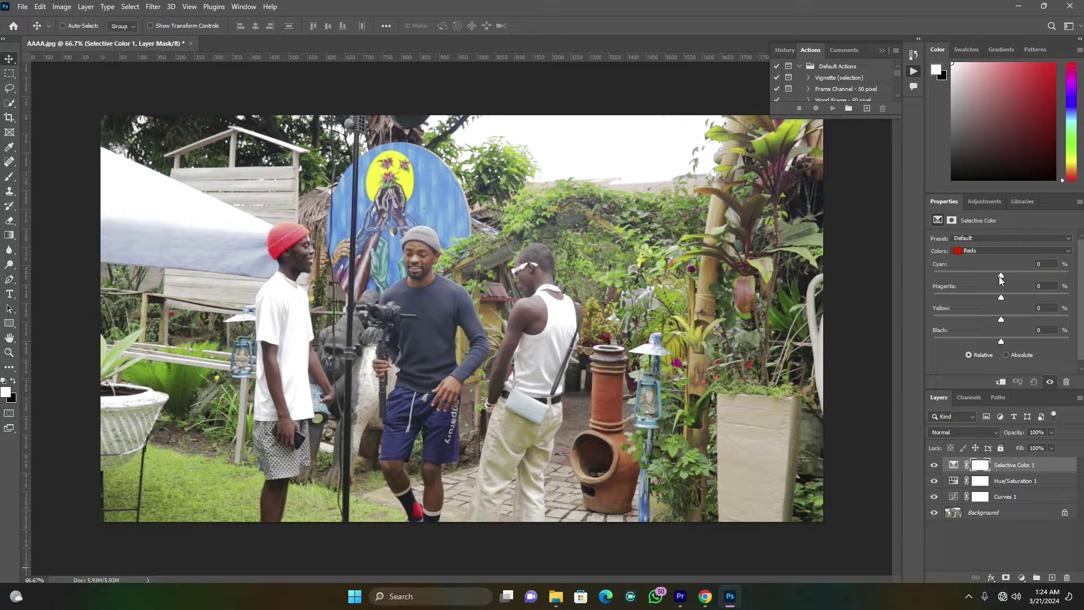
drag(1001, 277, 983, 276)
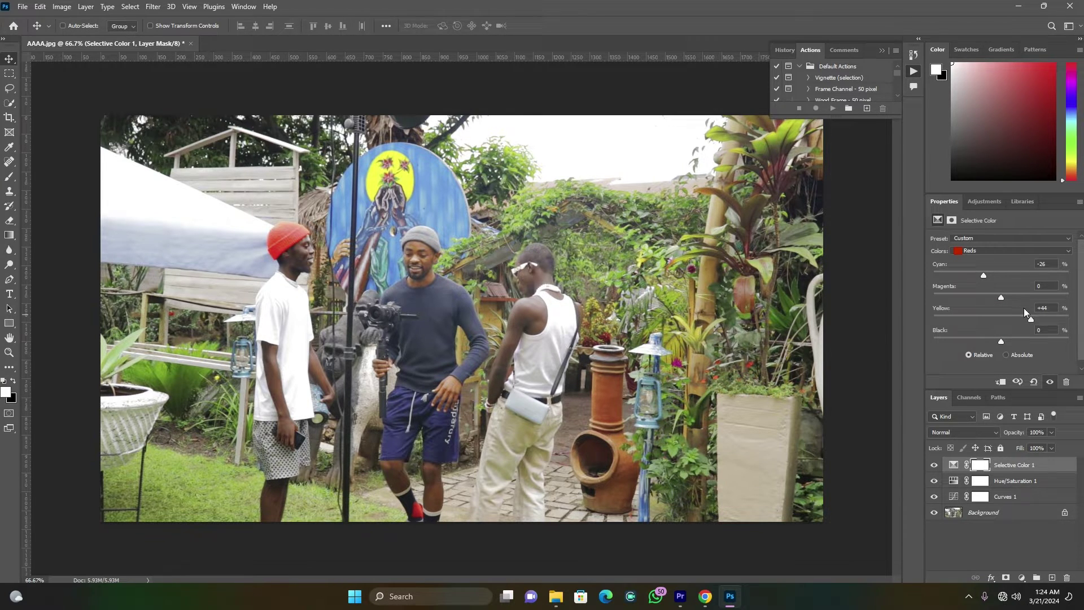
Set the Selective Color Cyans to cyan +100%, magenta -42%, yellow +45% and black +34%.
click(989, 250)
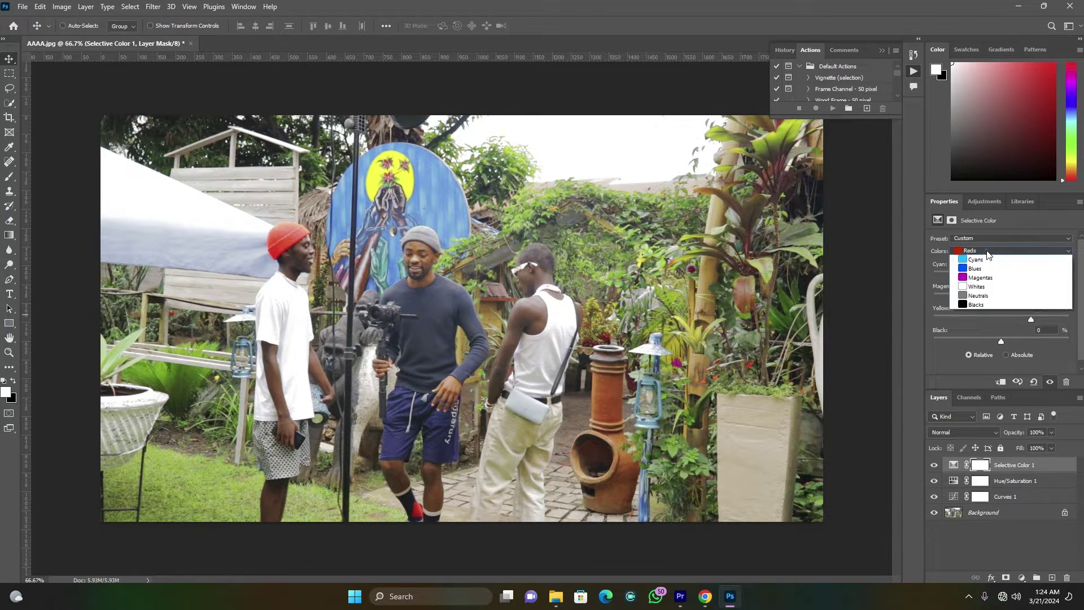
key(Escape)
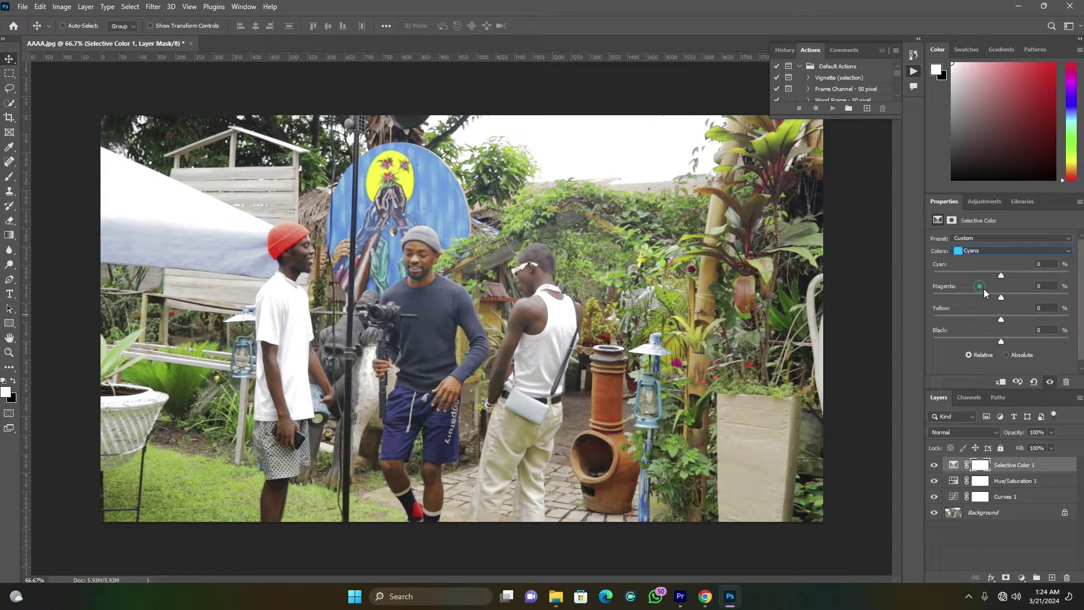
mouse_move(1001, 276)
mouse_down()
mouse_move(959, 275)
mouse_move(1083, 276)
mouse_up()
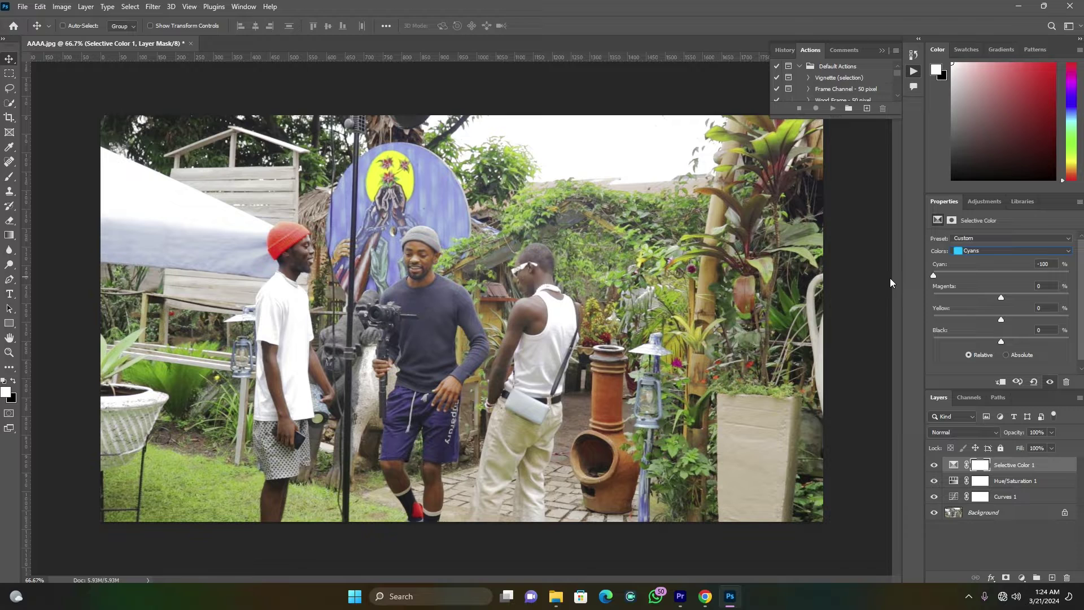
mouse_move(1000, 300)
mouse_down()
mouse_move(944, 302)
mouse_move(1027, 294)
mouse_move(968, 299)
mouse_move(1027, 297)
mouse_move(972, 303)
mouse_move(1028, 319)
mouse_move(1021, 351)
mouse_up()
click(977, 237)
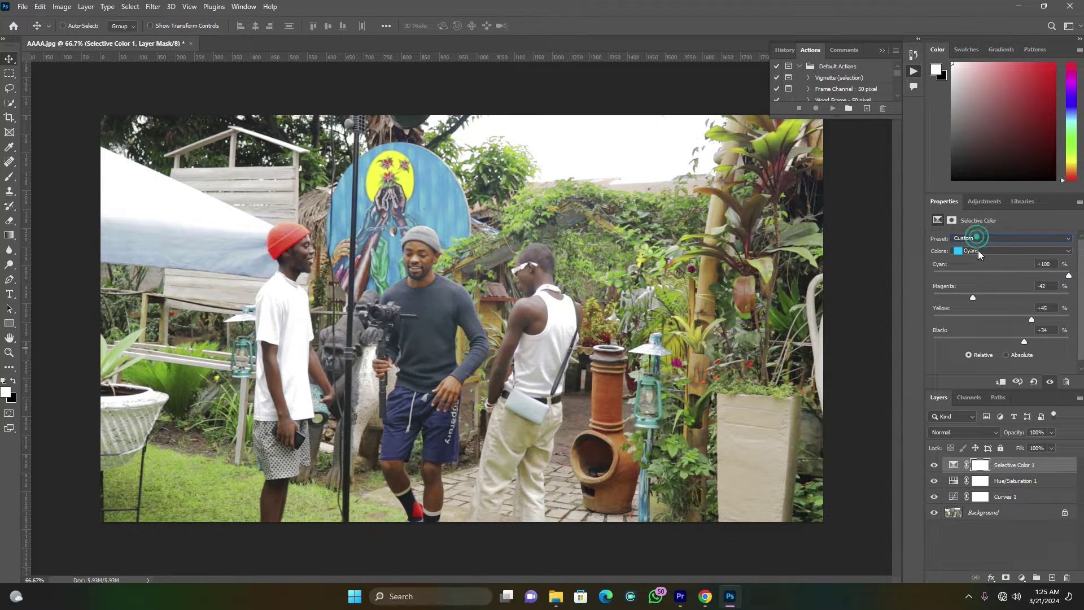
Set the Selective Color Greens to cyan -100%, magenta -30%, yellow +66% and black +62%.
click(977, 250)
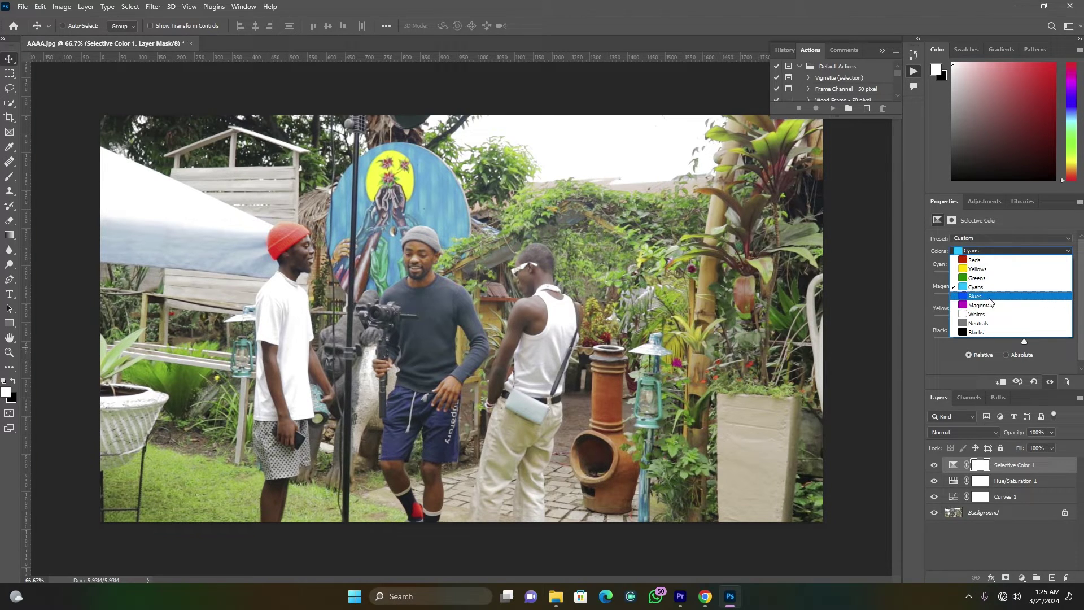
click(981, 278)
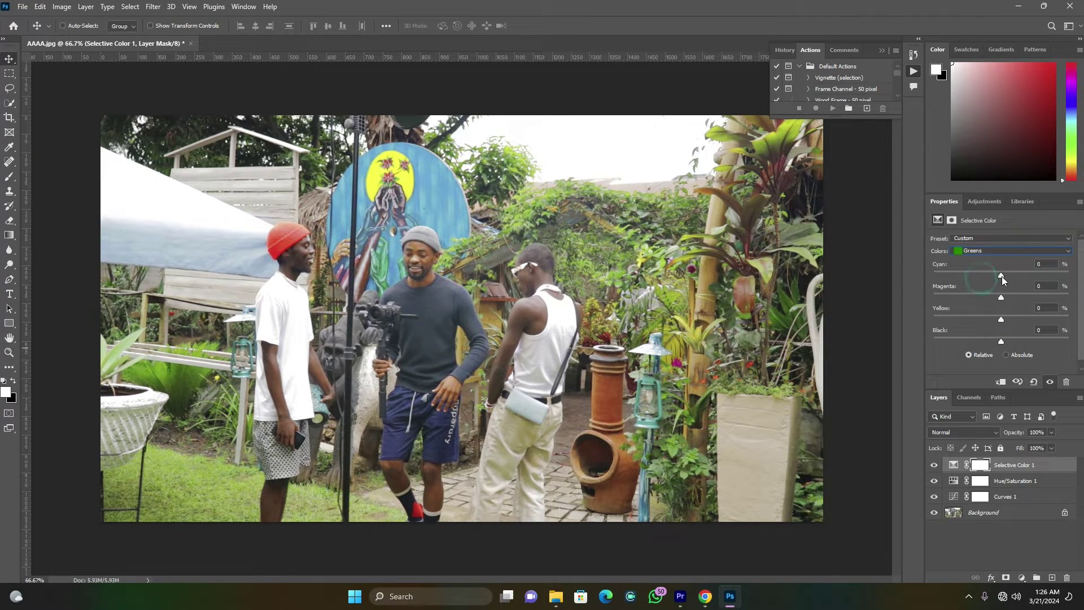
drag(1000, 276, 927, 280)
drag(1001, 297, 1043, 341)
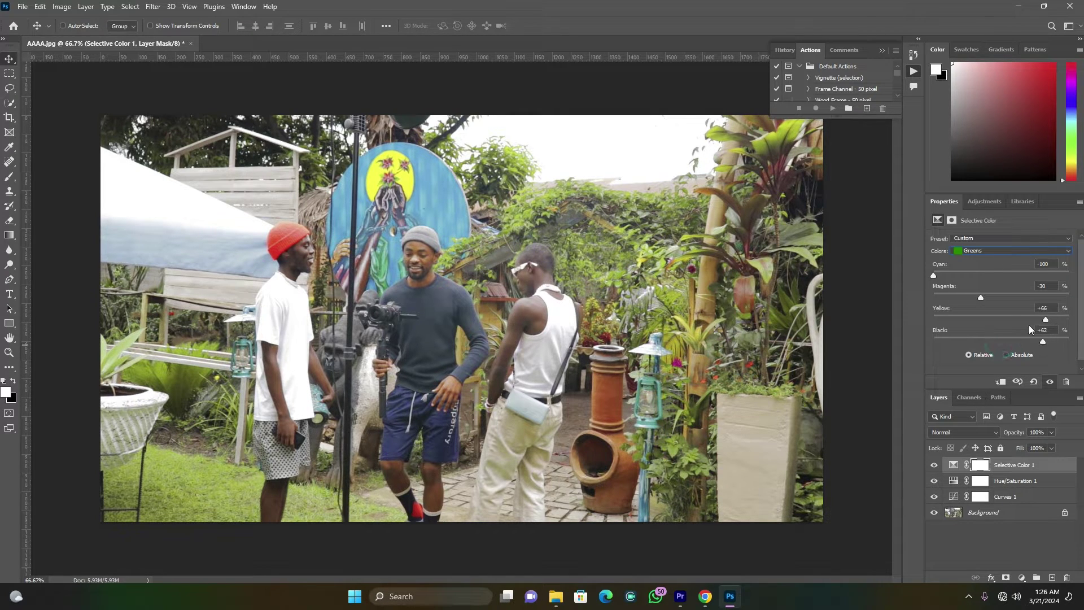
Set the Selective Color Blacks to cyan +21%, magenta +11% and black +15%.
click(987, 253)
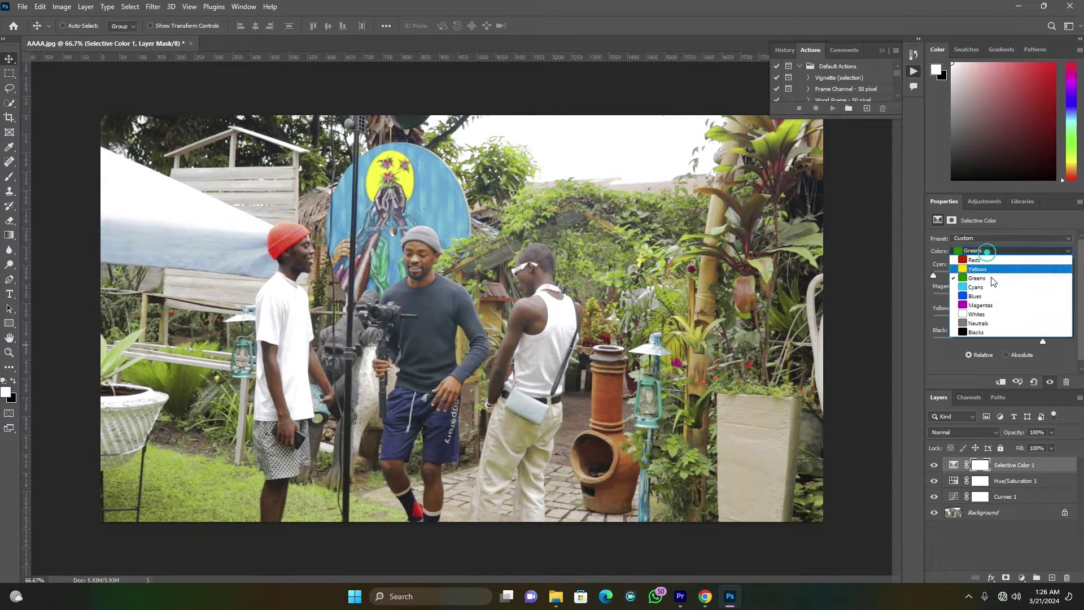
click(978, 332)
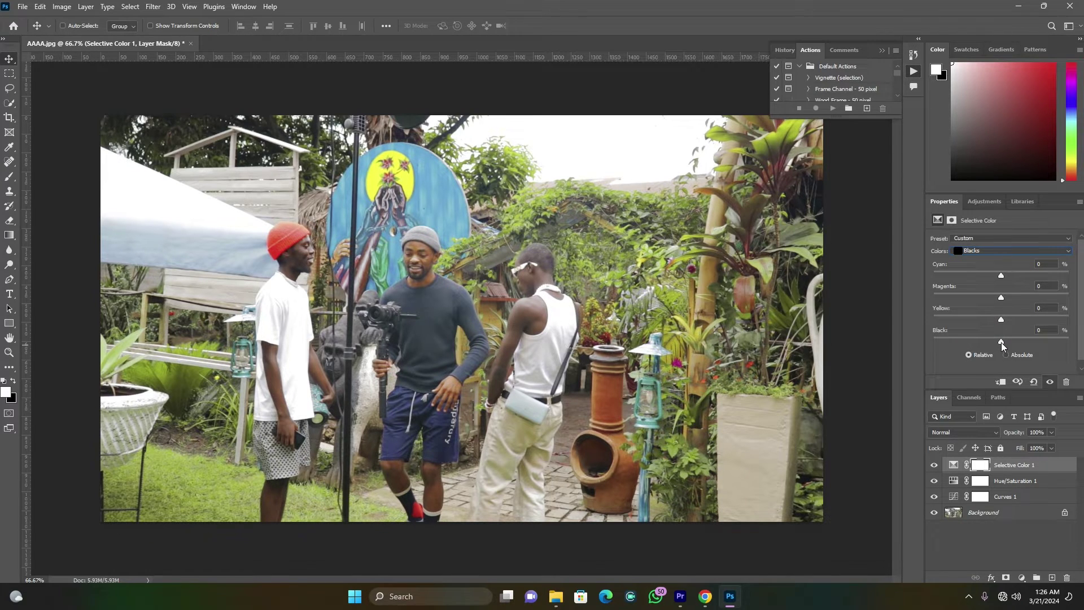
drag(1001, 342, 1018, 342)
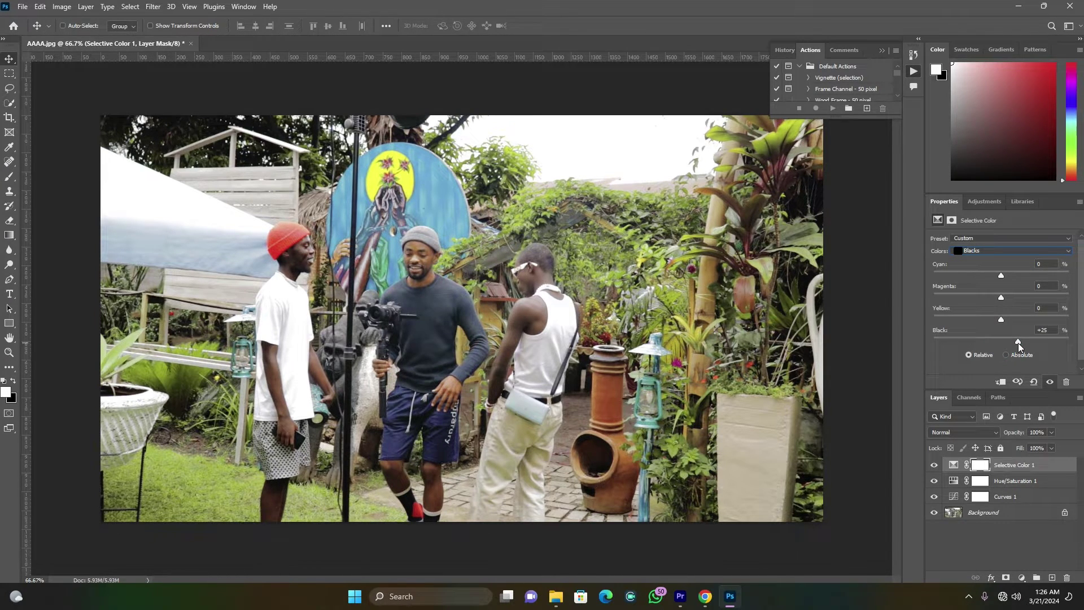
drag(1001, 276, 1007, 297)
click(1021, 577)
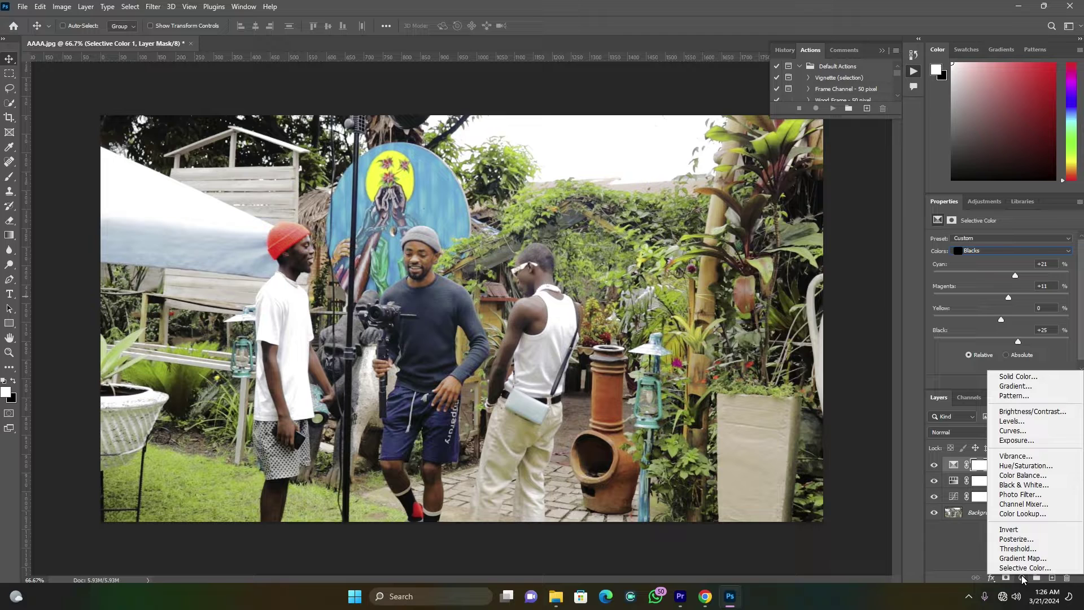
click(995, 249)
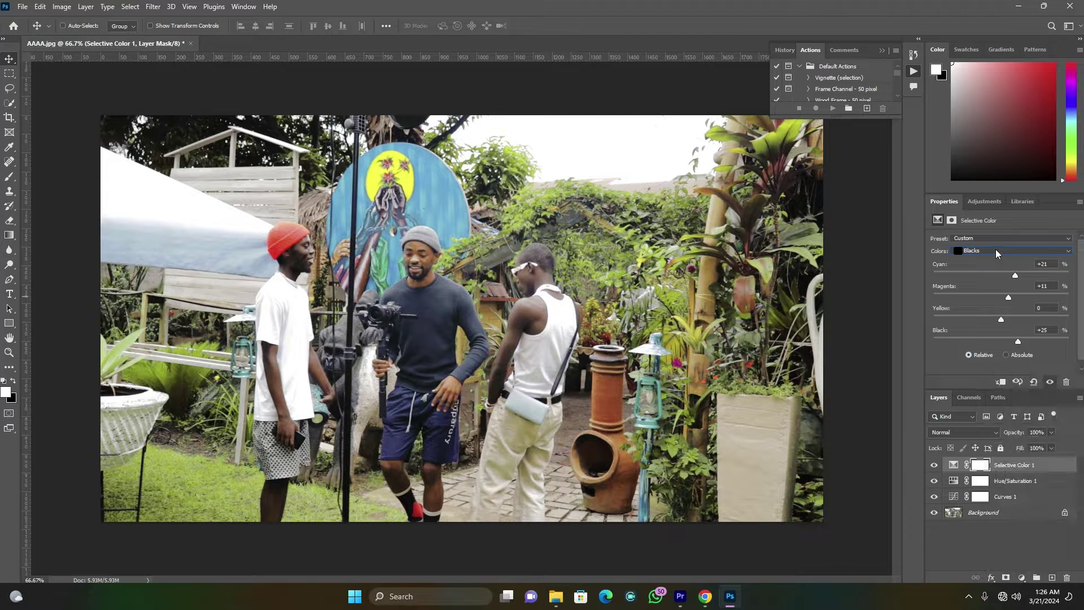
drag(1020, 337, 1011, 352)
click(1021, 577)
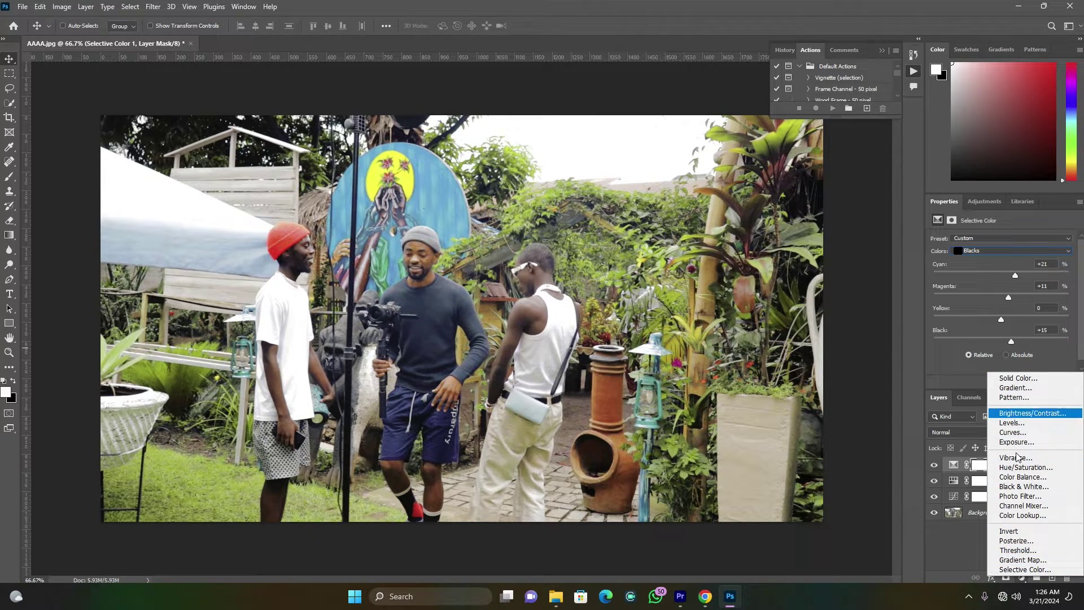
click(963, 536)
Toggle the visibility of the adjustment layers to compare the graded and ungraded image, leaving no layer selected.
mouse_move(933, 464)
mouse_down()
mouse_move(933, 497)
mouse_move(933, 464)
mouse_up()
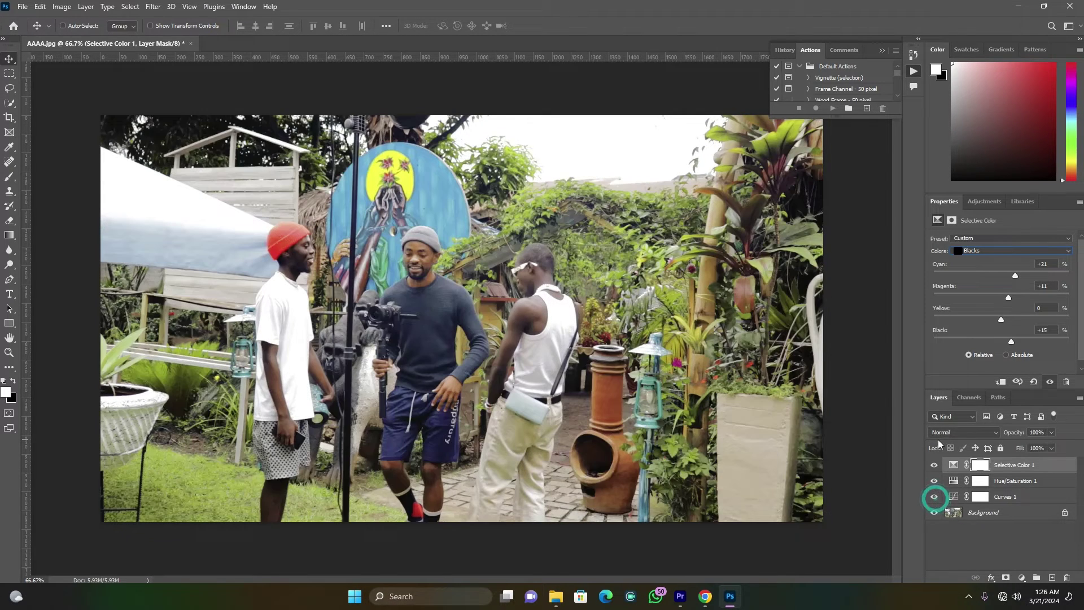
click(971, 541)
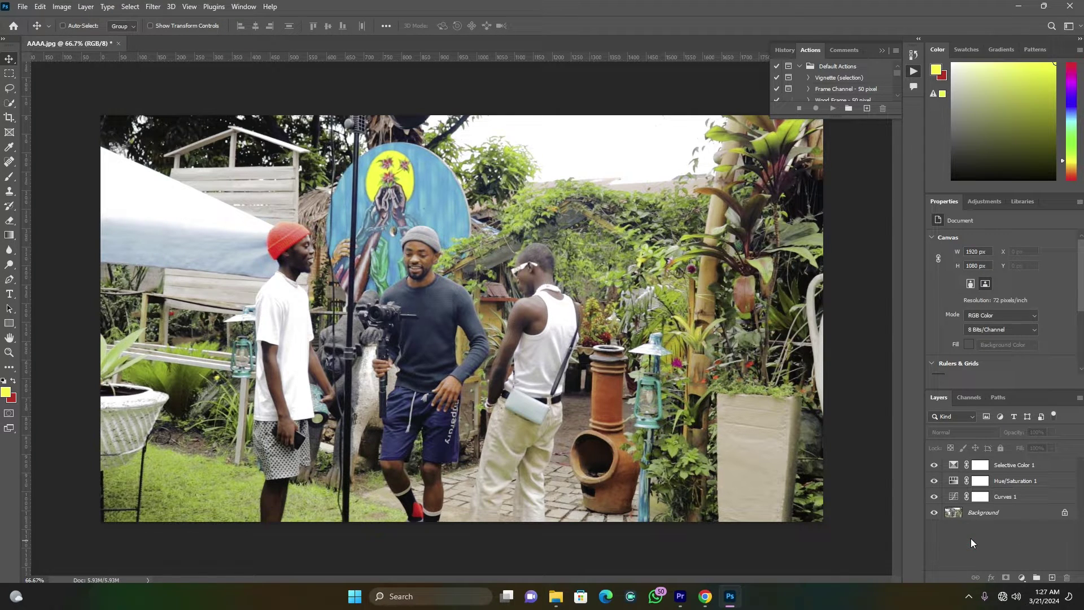
click(971, 542)
Start a Color Lookup Tables export of the grade with CUBE as the only format.
click(22, 8)
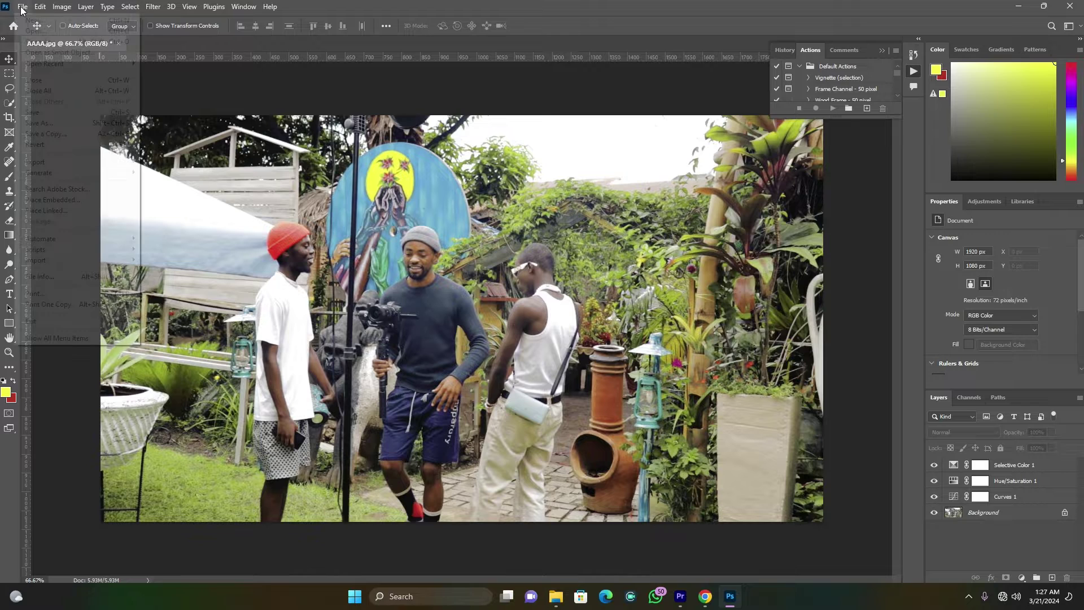
mouse_move(82, 165)
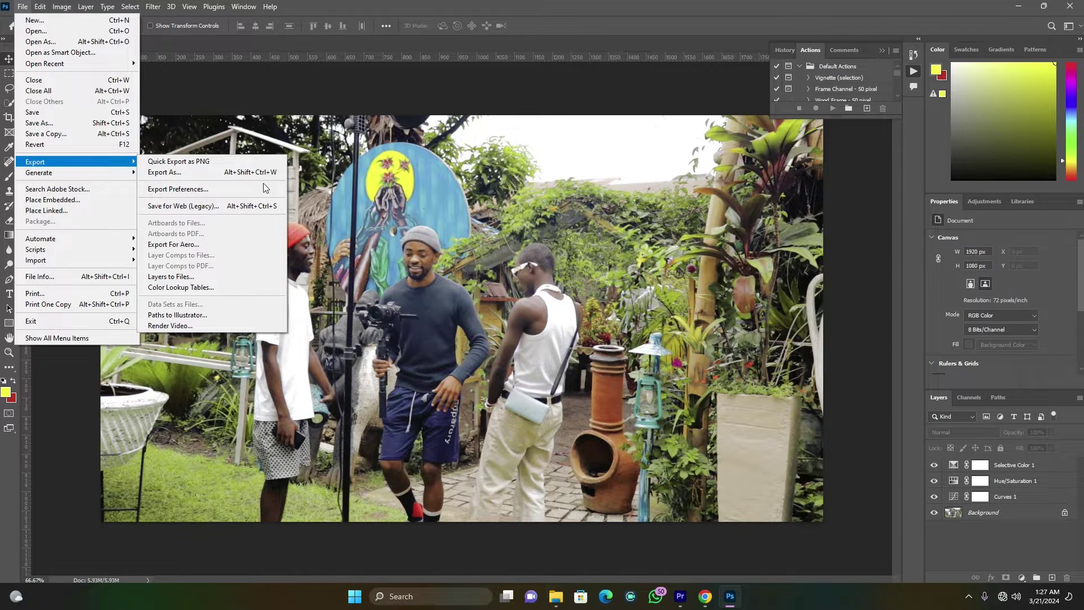
click(197, 288)
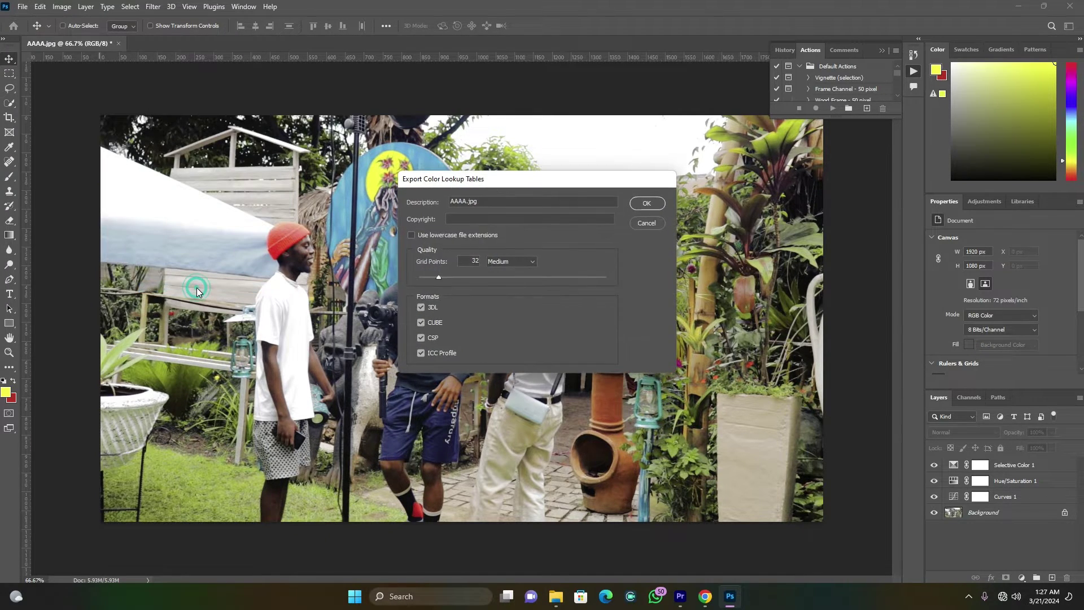
click(421, 308)
click(421, 338)
click(422, 354)
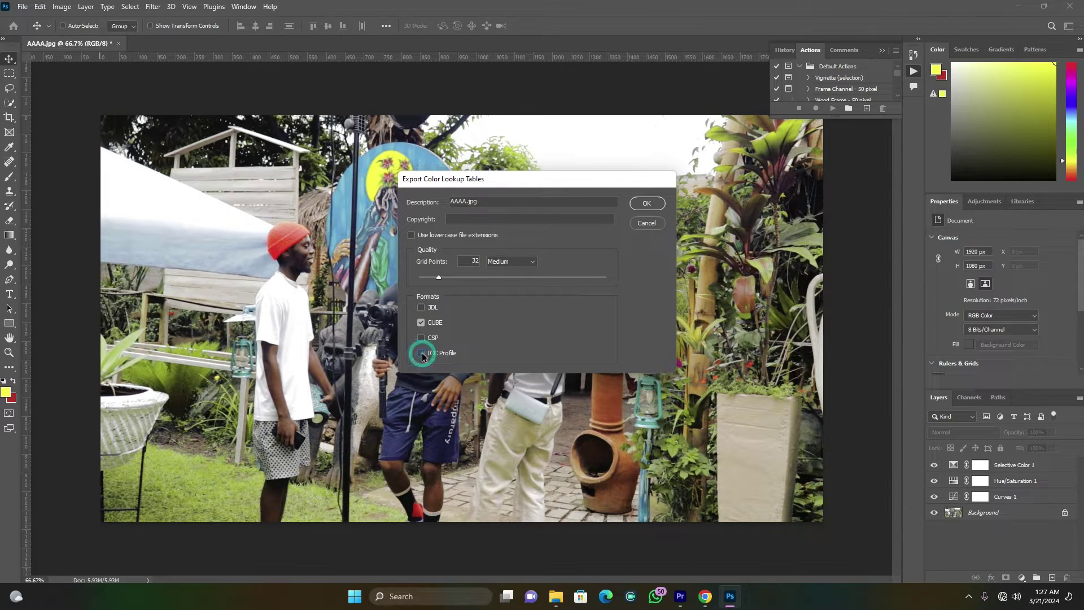
click(421, 322)
click(421, 323)
Save the exported lookup table on the F: drive under the name LUT PS.
click(647, 204)
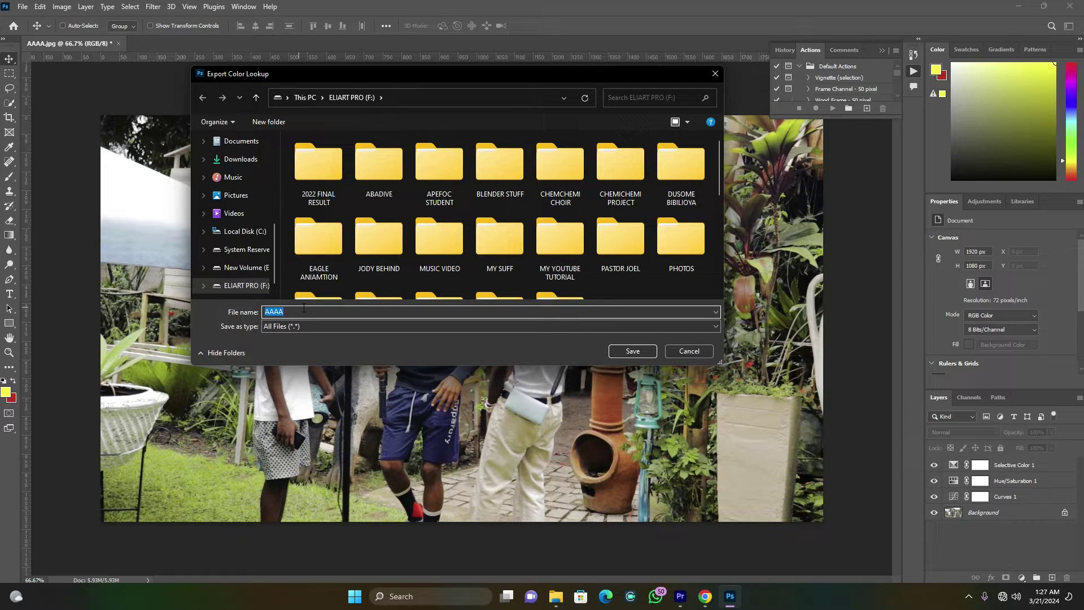
text(LUT PS)
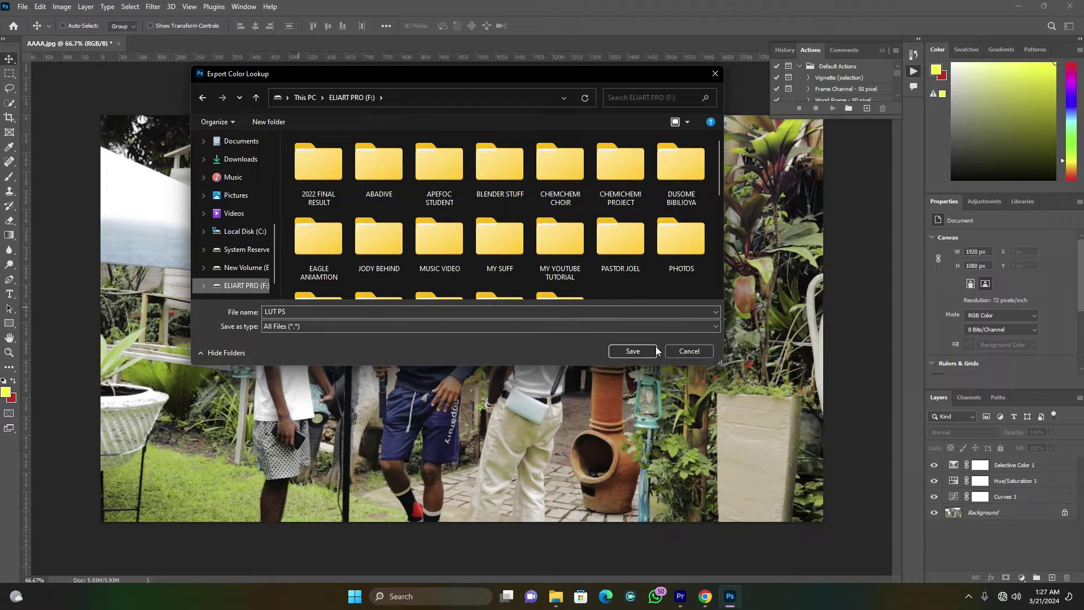
click(626, 351)
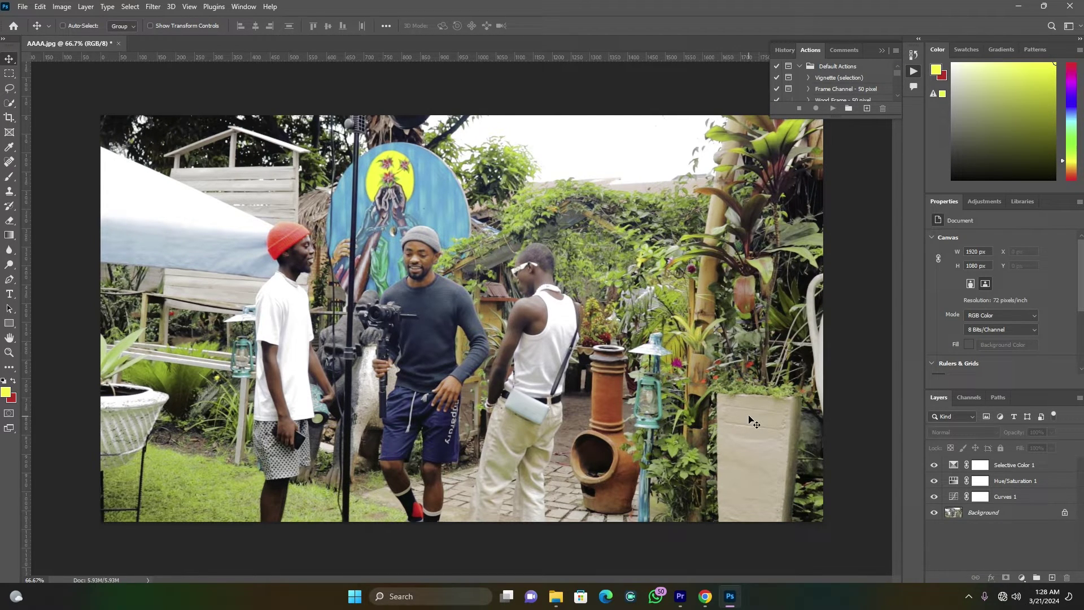
Switch to Premiere Pro and scrub through the ungraded clips in the MVI_8763 sequence.
click(680, 596)
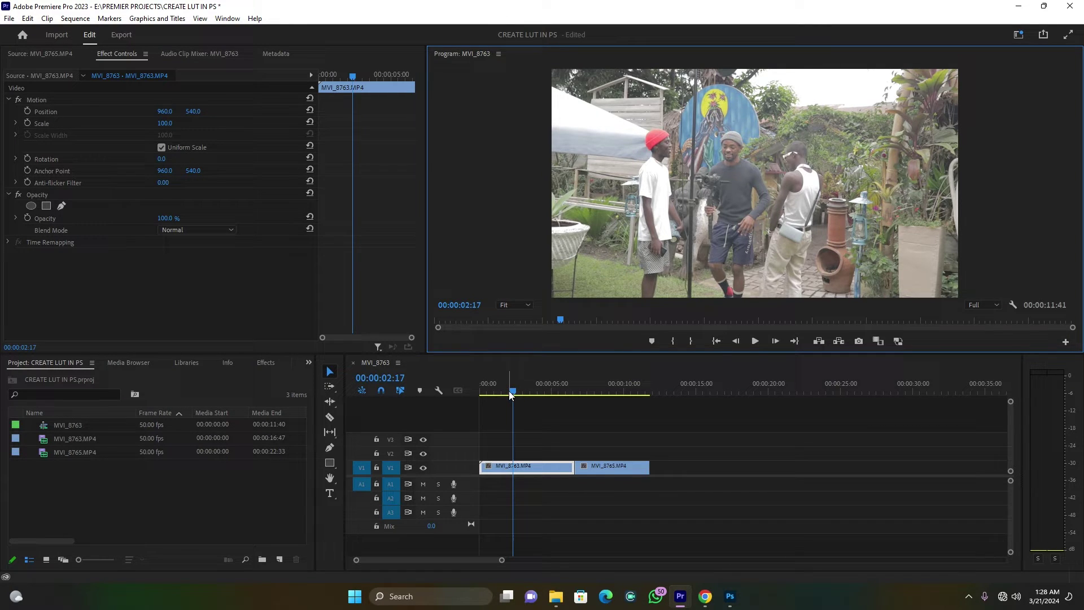
drag(505, 390, 657, 389)
drag(747, 390, 787, 387)
drag(551, 391, 542, 391)
Create a 1920 x 1080, 50 fps adjustment layer and place it on V2, spanning both clips.
click(278, 558)
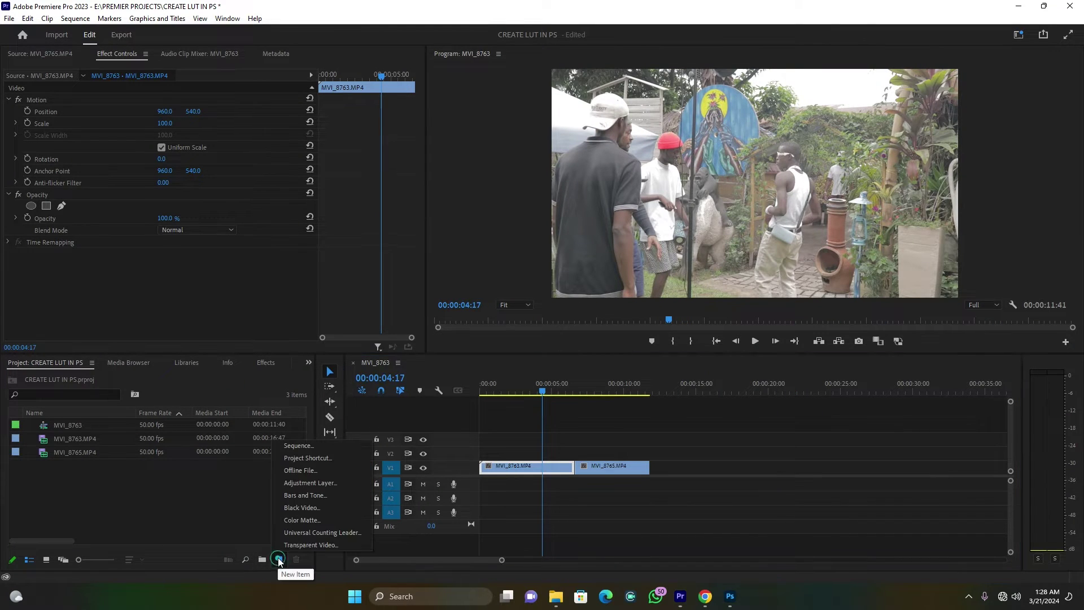
click(323, 483)
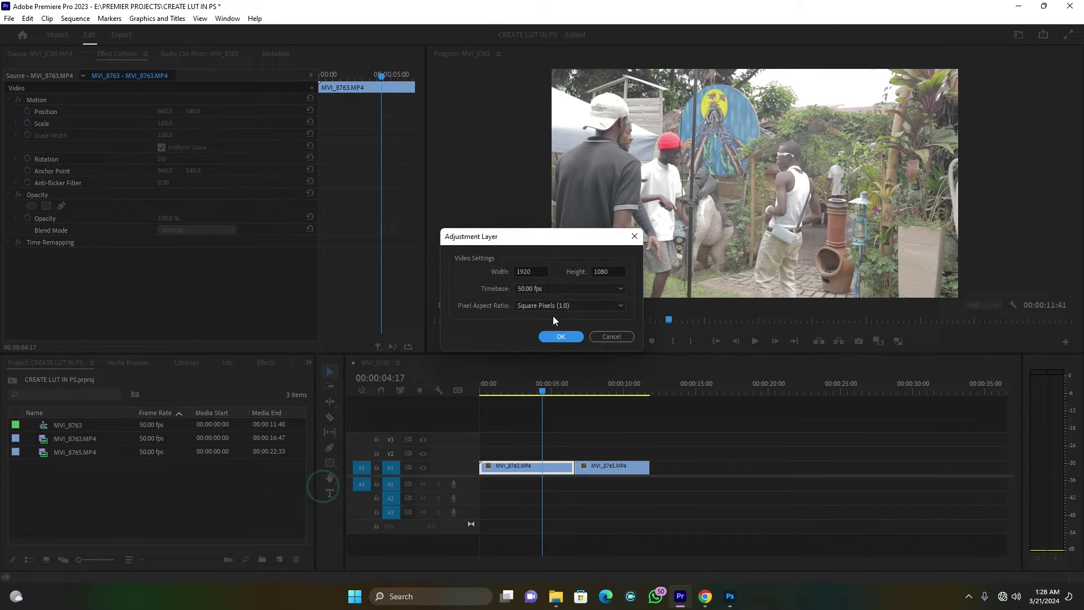
click(557, 337)
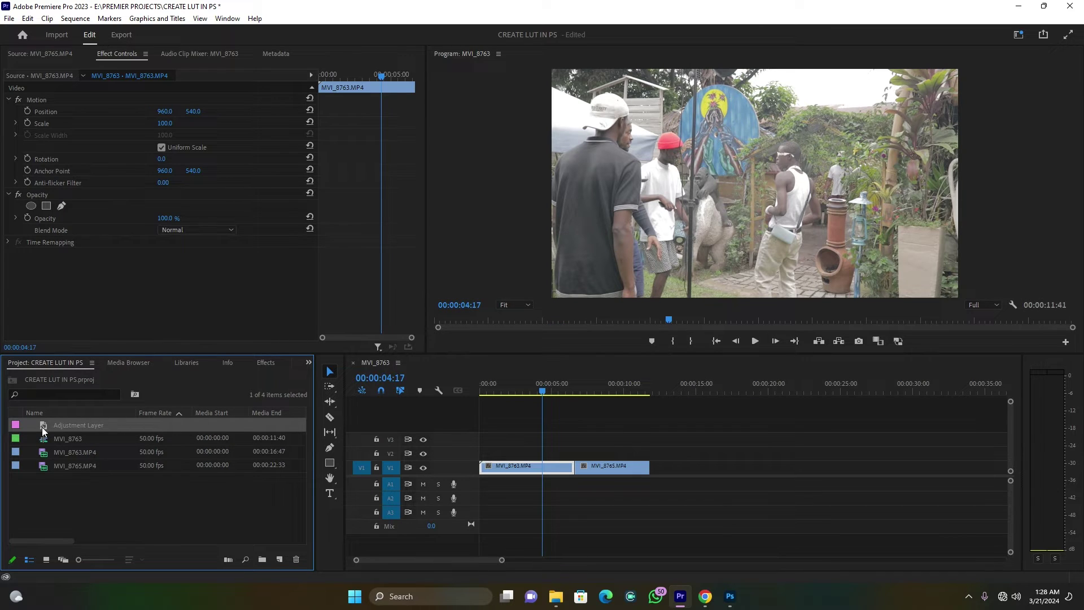
drag(44, 424, 483, 451)
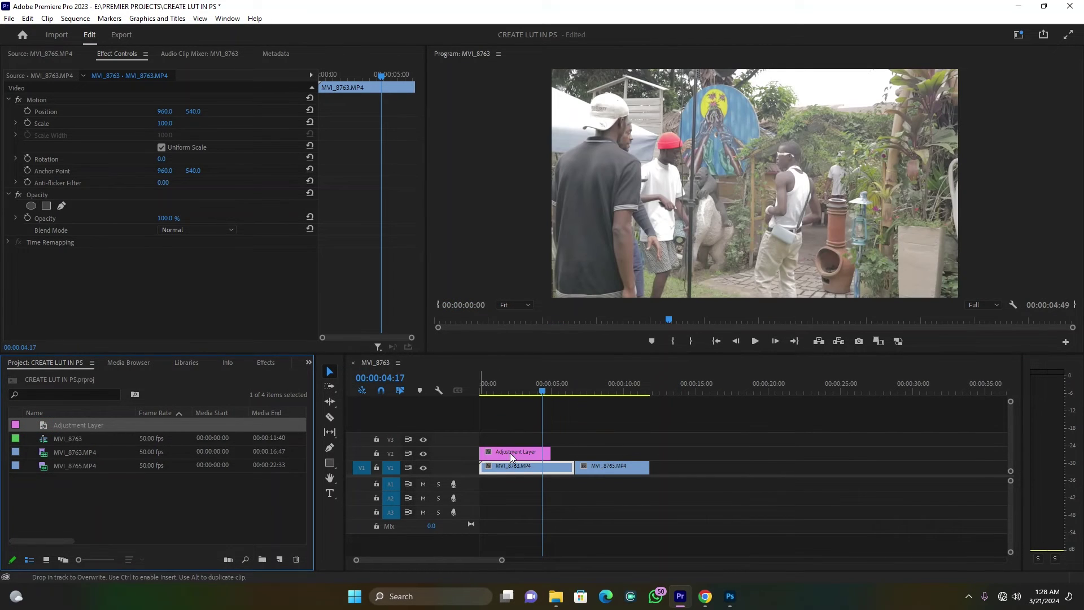
drag(551, 452, 648, 452)
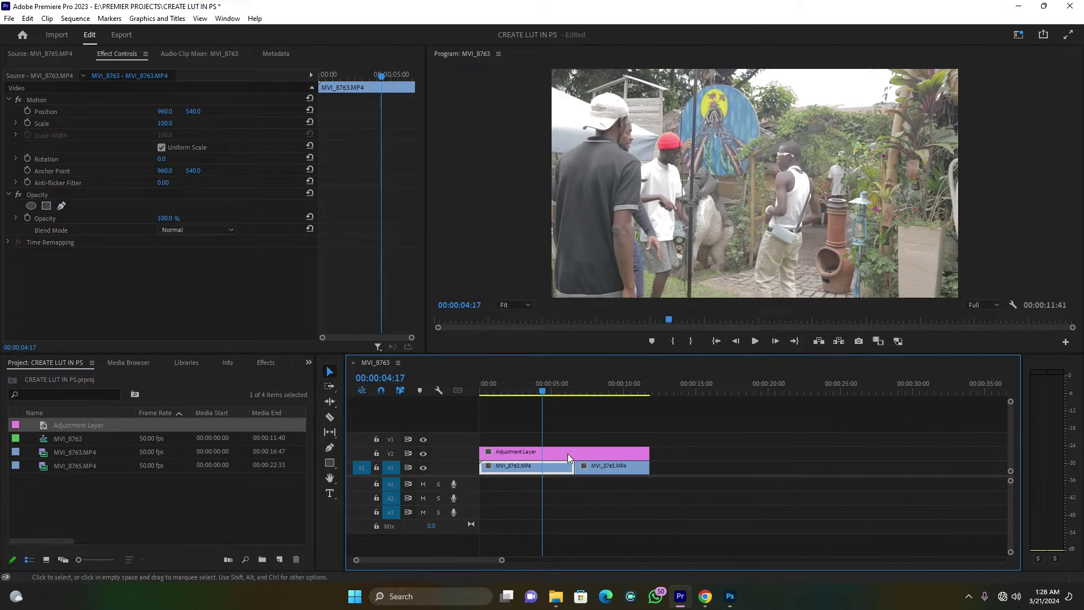
click(547, 453)
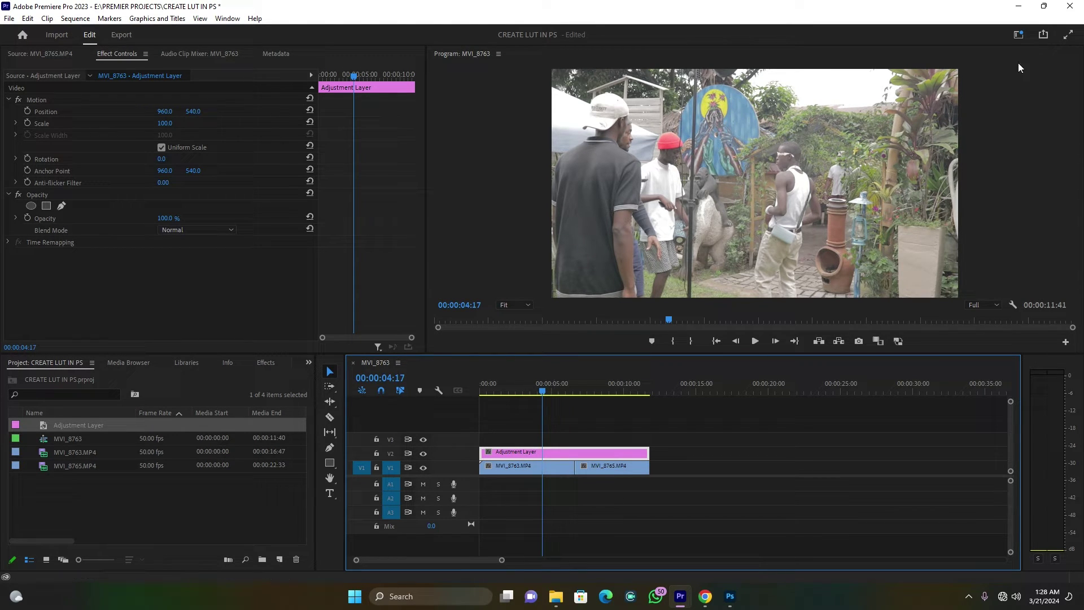
click(1018, 35)
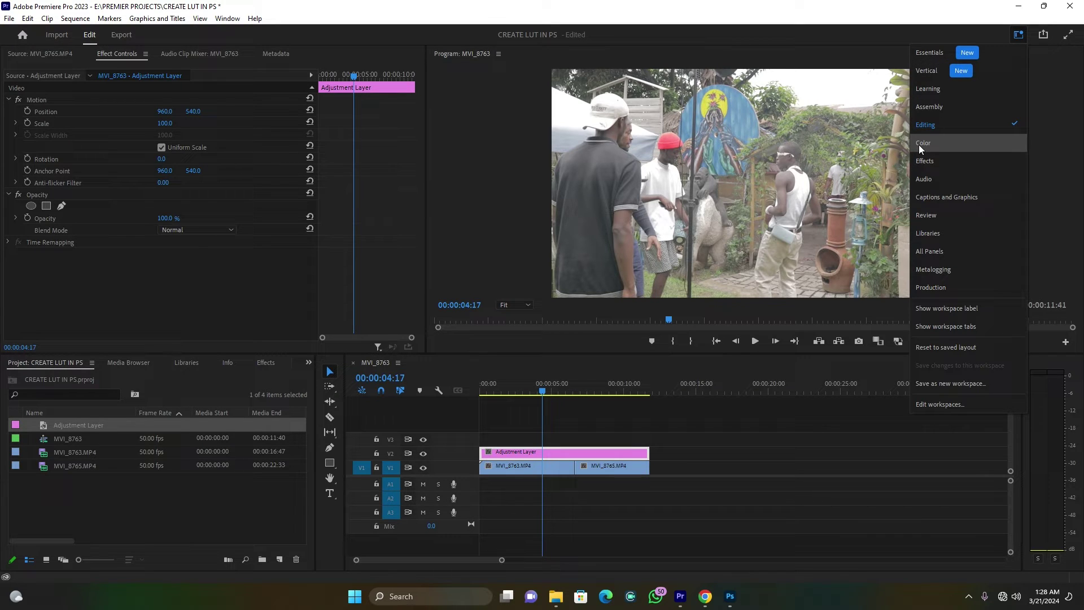
click(711, 440)
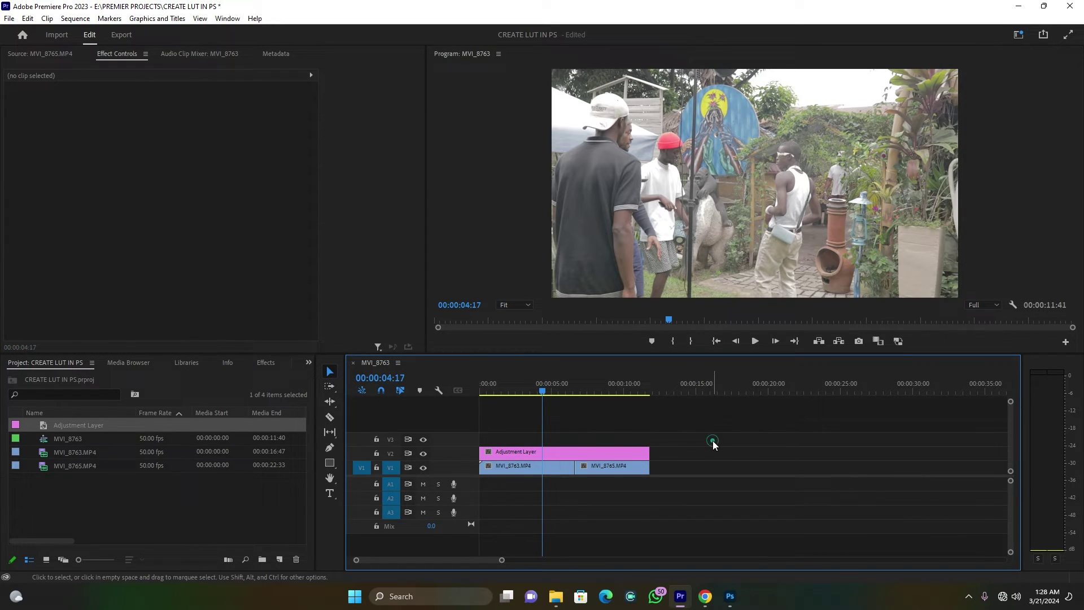
Find the Lumetri Color effect by searching the effects for COLOR and apply it to the adjustment layer on V2.
click(523, 455)
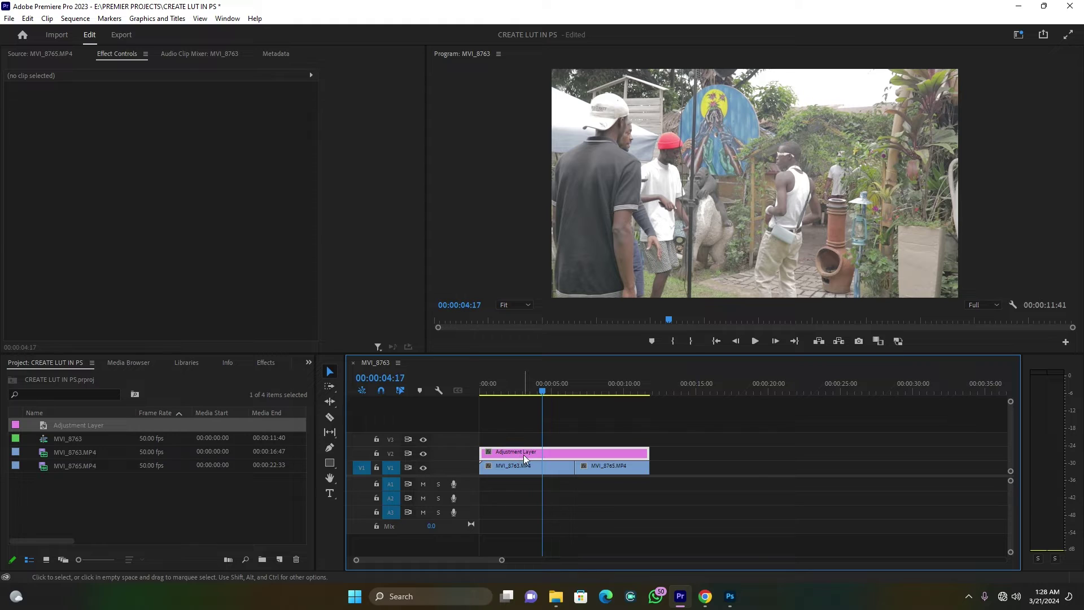
click(266, 362)
click(39, 377)
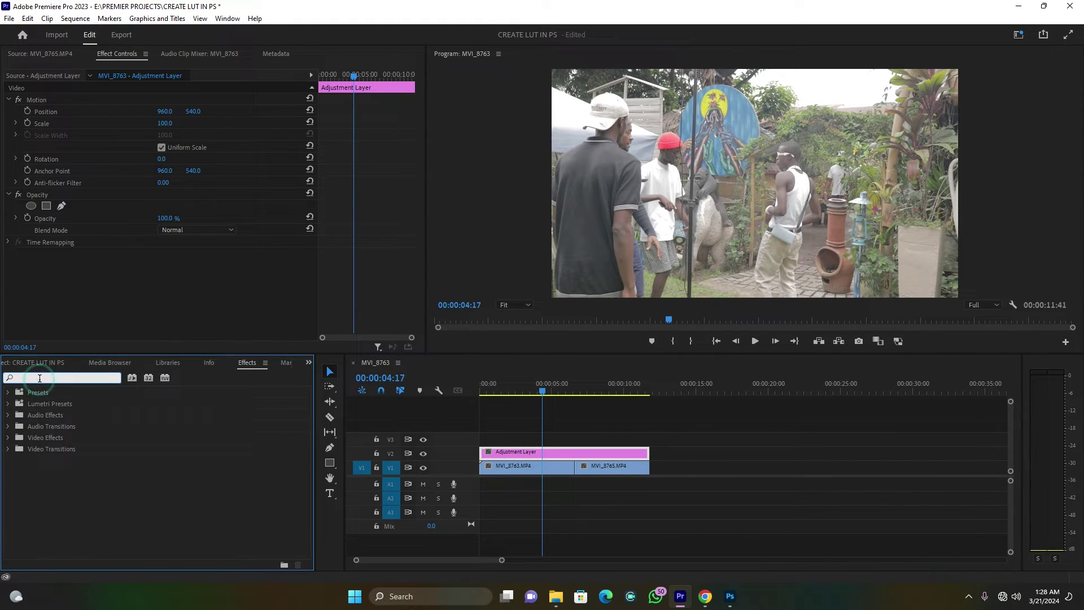
text(LUMETR)
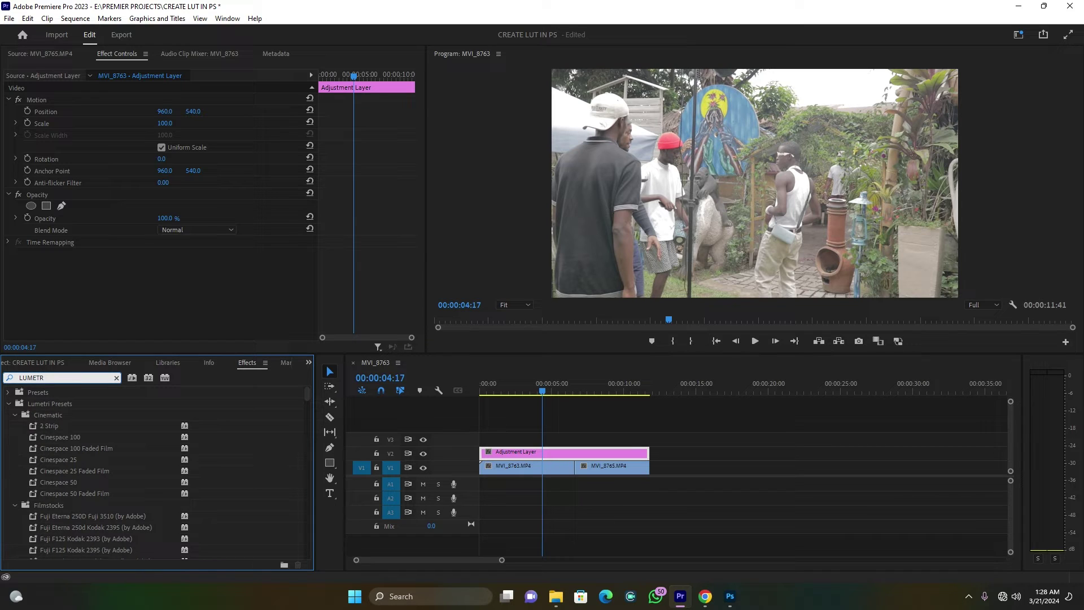
text(E)
key(BackSpace)
key(BackSpace)
key(BackSpace)
key(BackSpace)
text(COLOR)
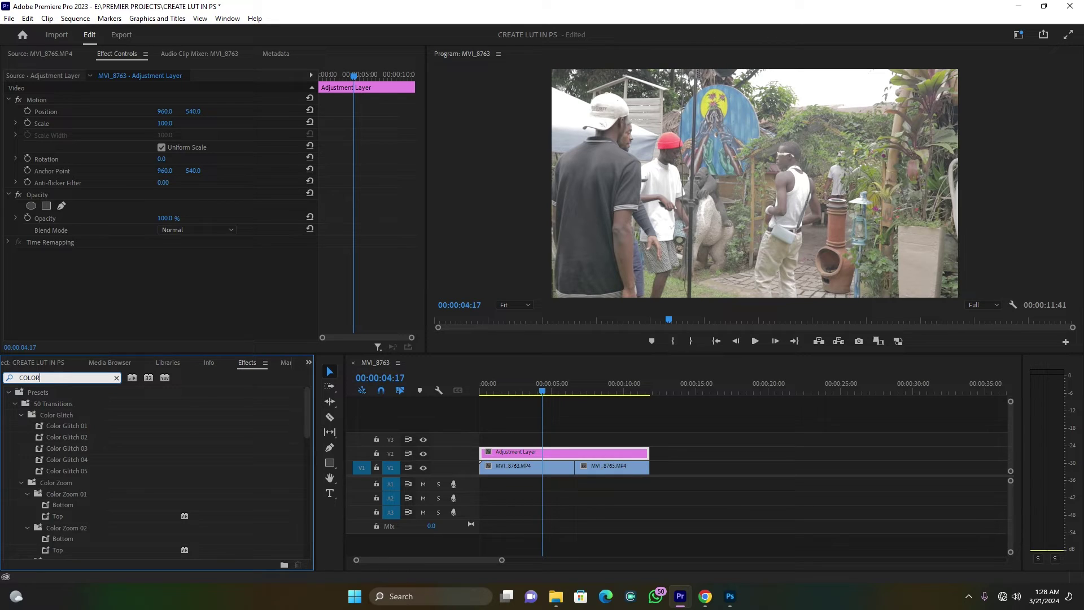
scroll(76, 500, down, 3)
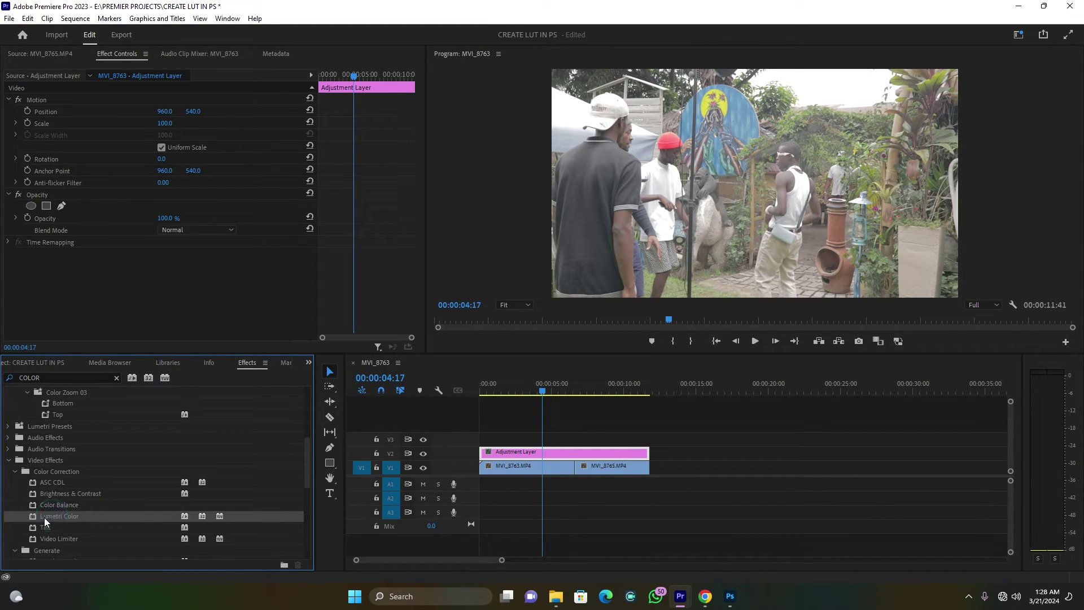
drag(47, 520, 68, 520)
drag(357, 461, 550, 452)
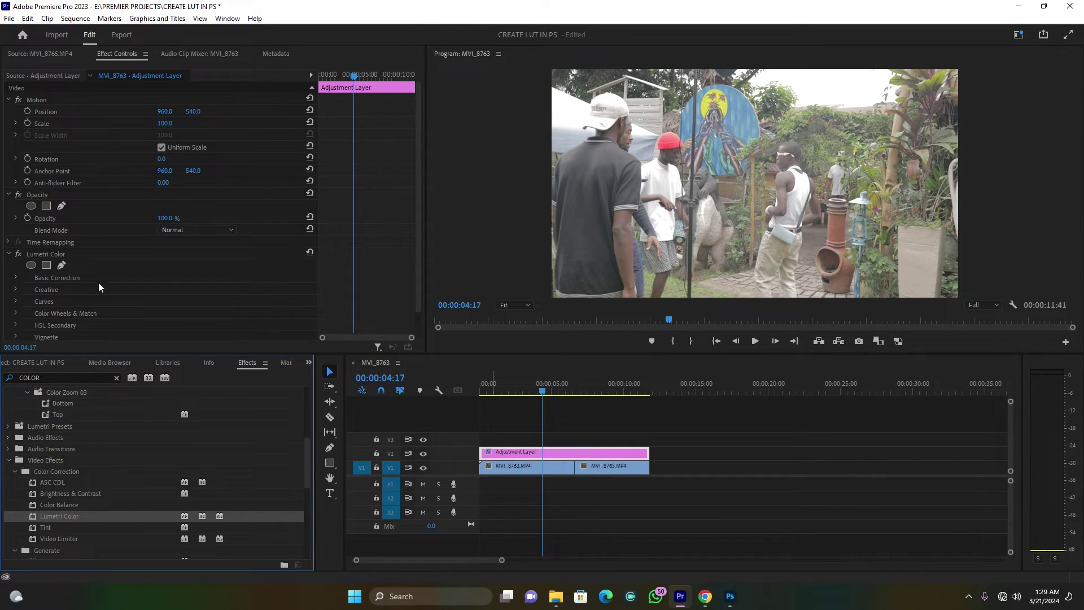
Load LUT PS.CUBE from the F: drive as the Input LUT in Lumetri Color's Basic Correction.
scroll(73, 256, down, 1)
click(39, 239)
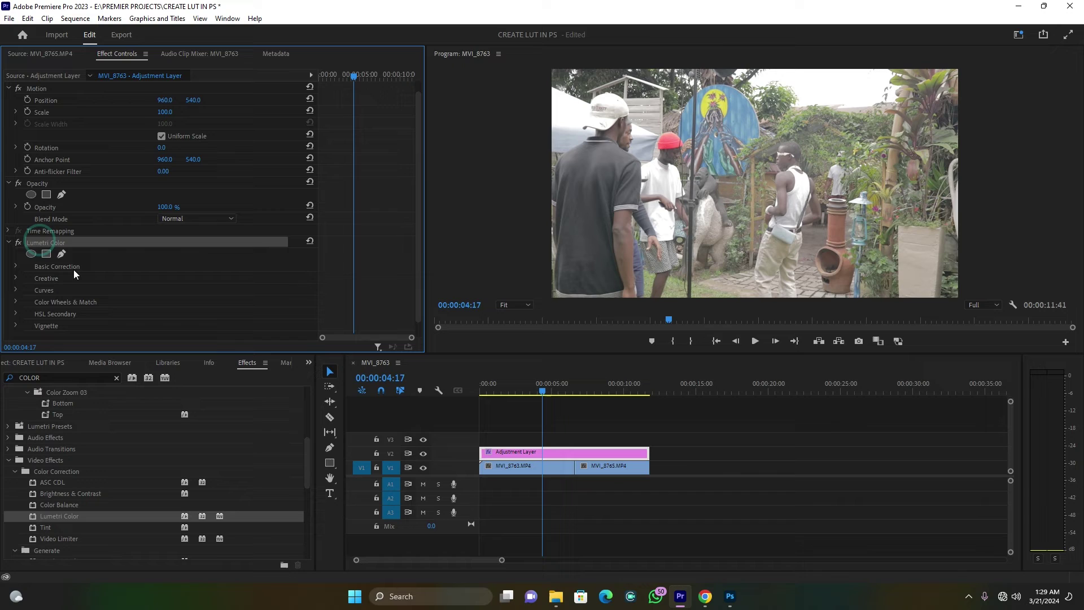
click(14, 264)
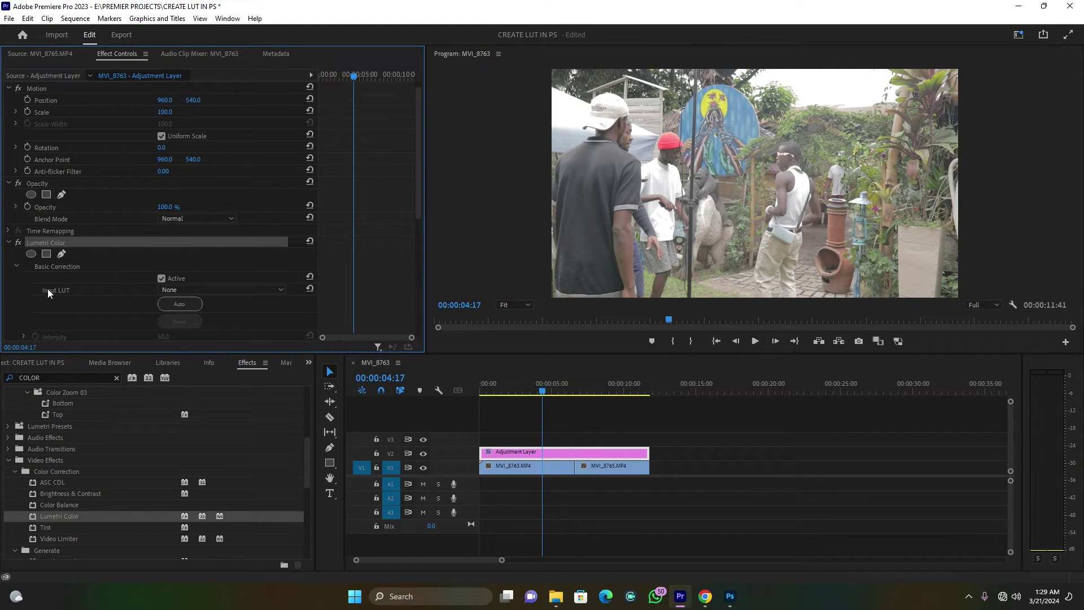
click(195, 289)
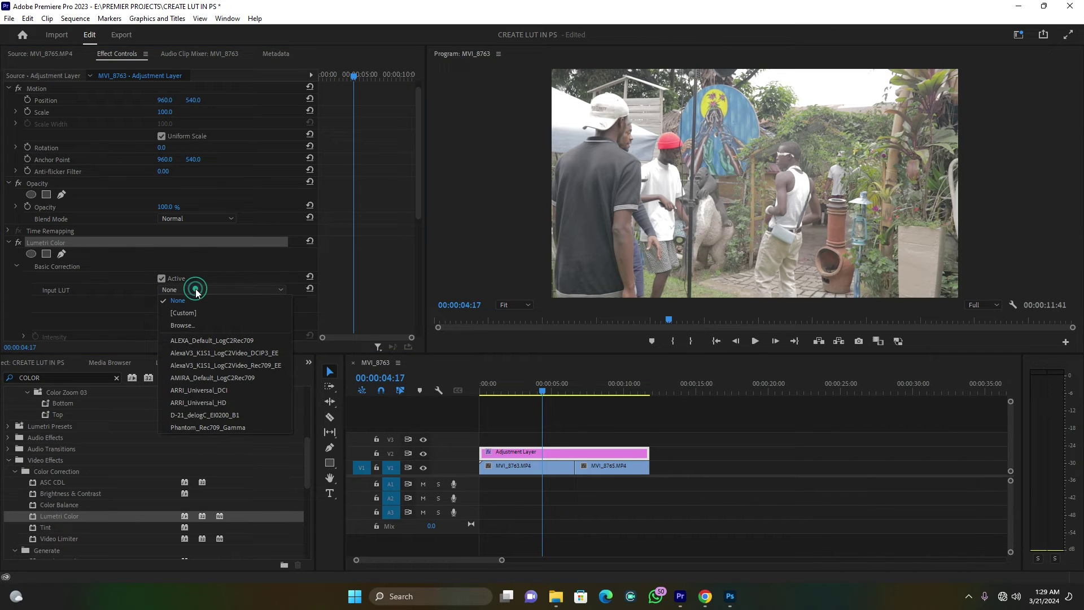
click(198, 326)
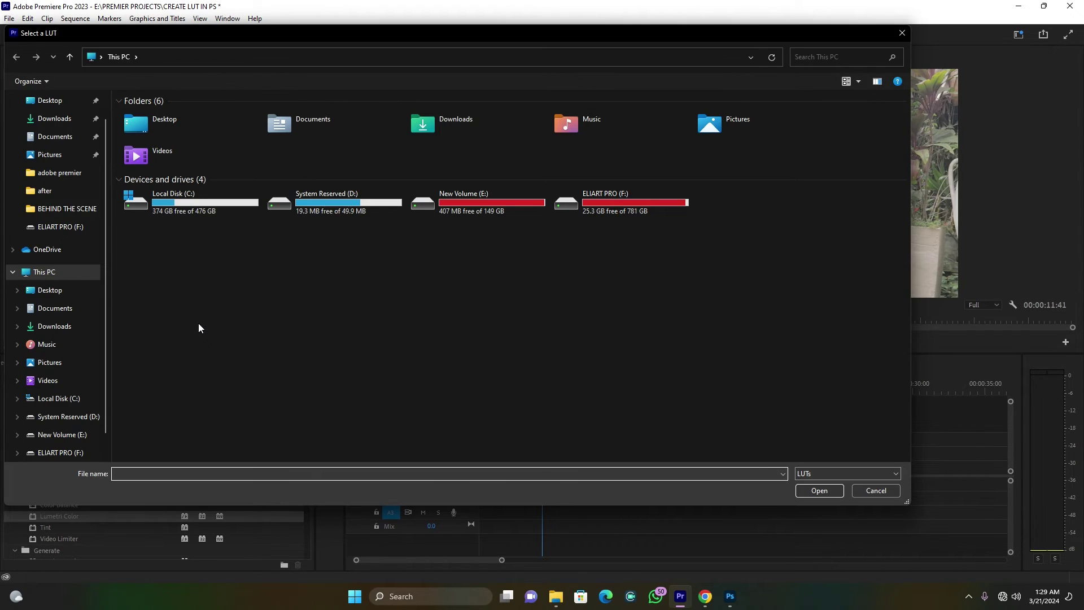
double_click(619, 195)
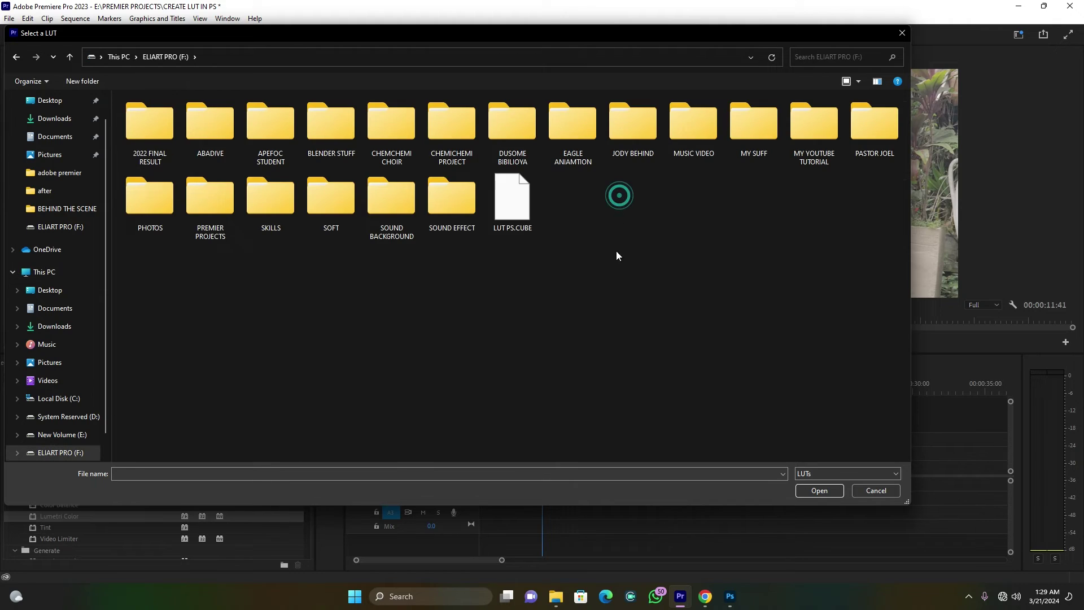
double_click(511, 202)
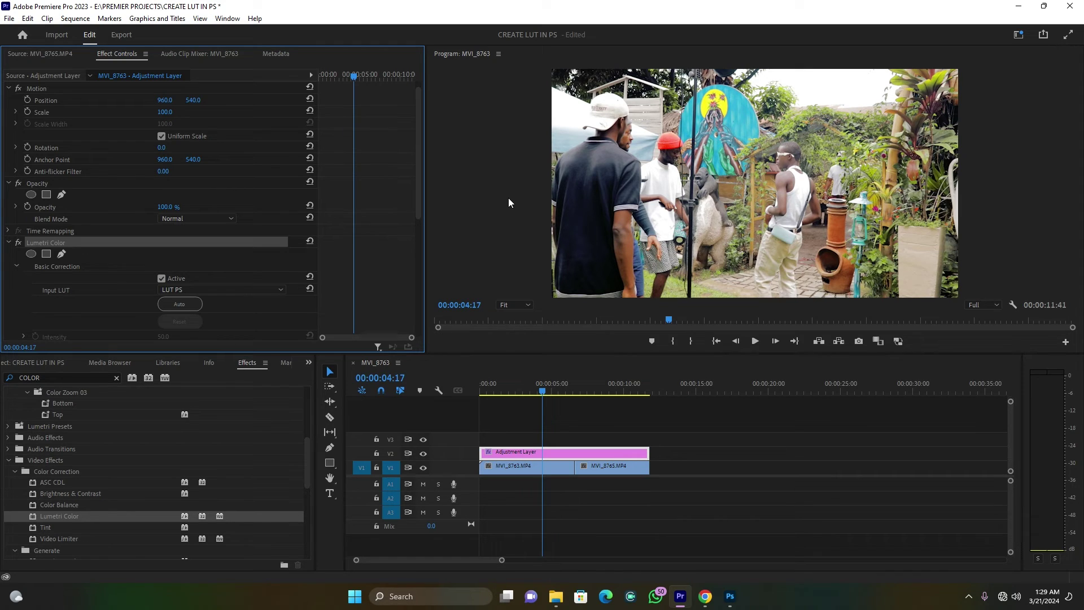
Play the sequence from the start and toggle the V2 track's output to compare the footage with and without the LUT.
click(716, 341)
key(space)
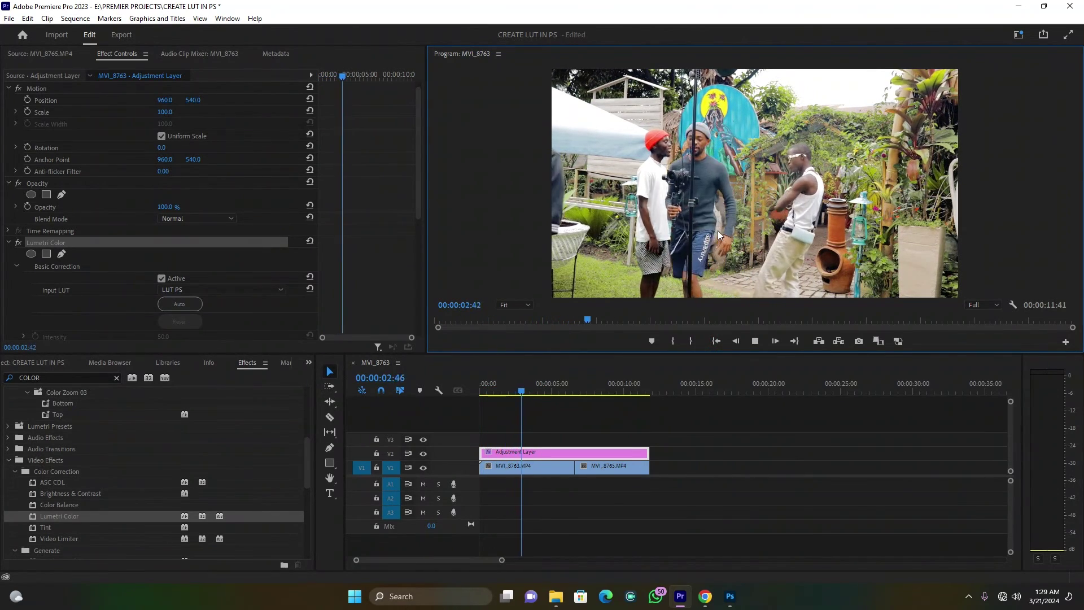
key(space)
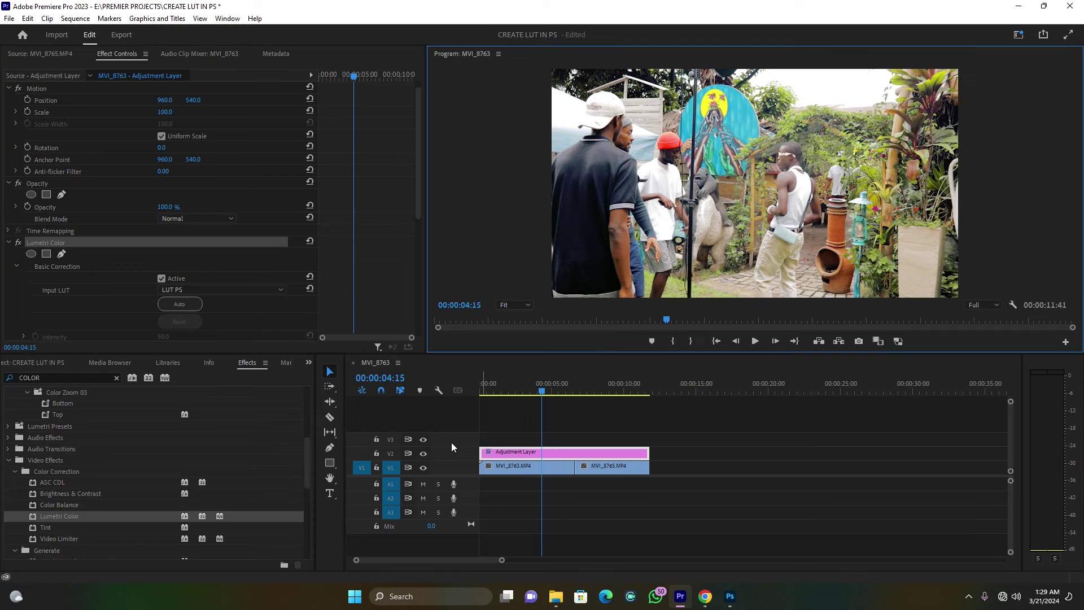
click(423, 454)
click(423, 453)
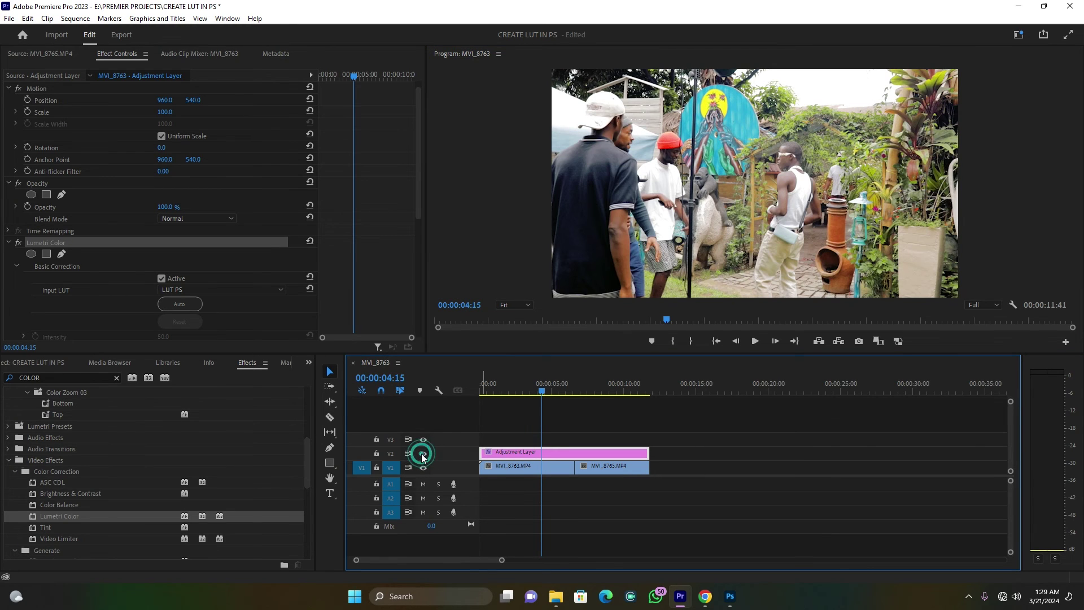
key(space)
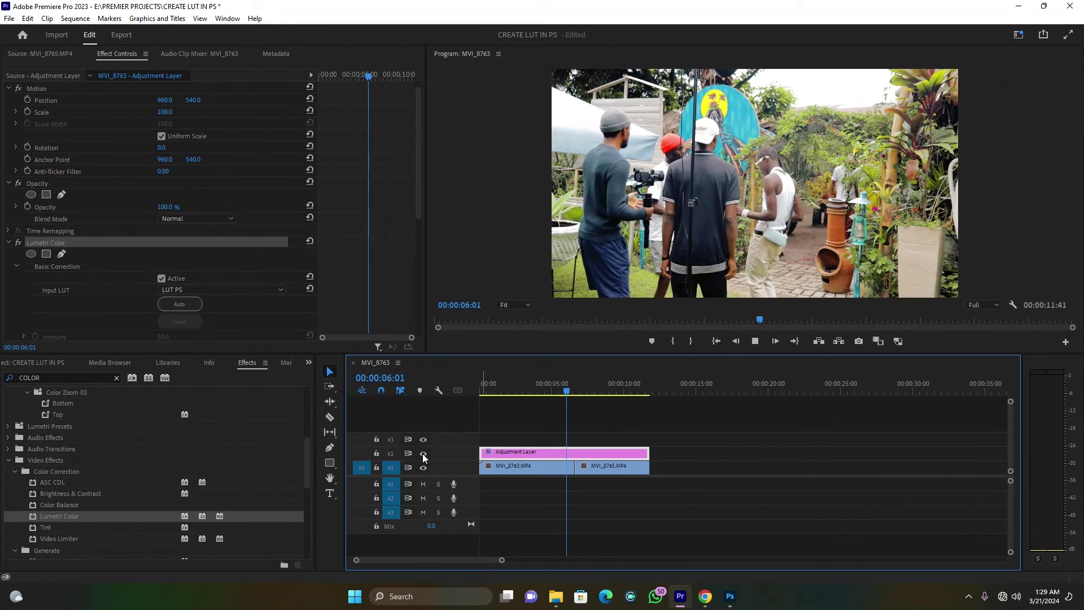